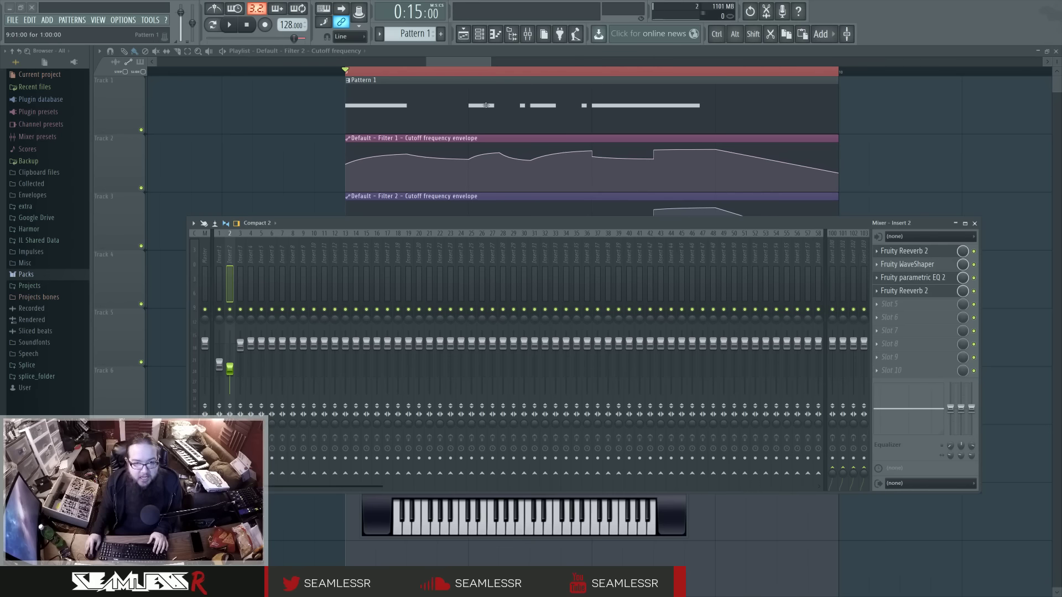
- Reopen the mixer and play back the Edison recording on insert 1 to study its spectrogram
left_click(527, 34)
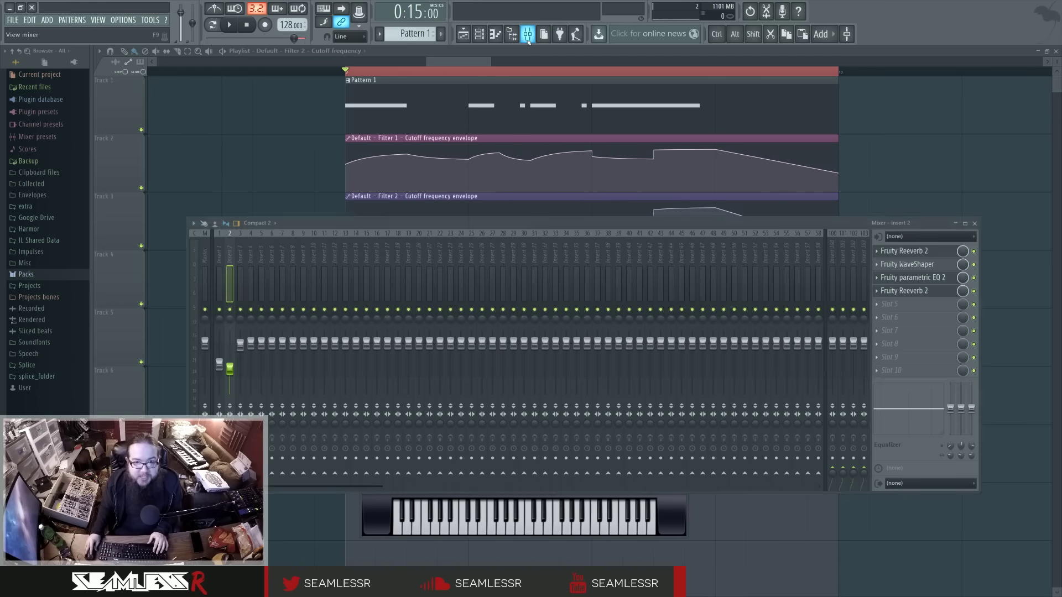
left_click(527, 34)
left_click(890, 252)
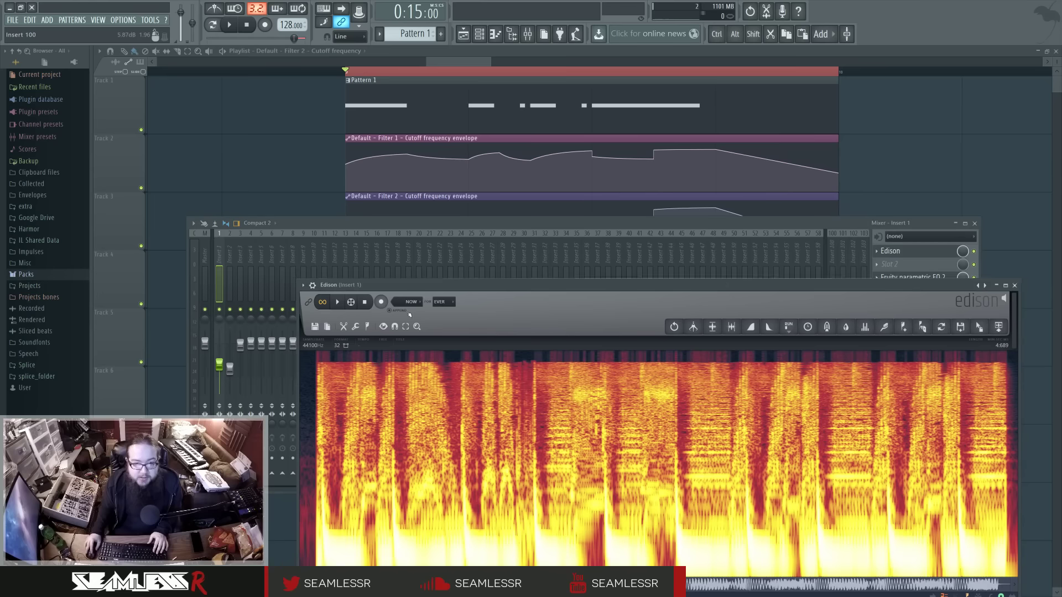
key("space")
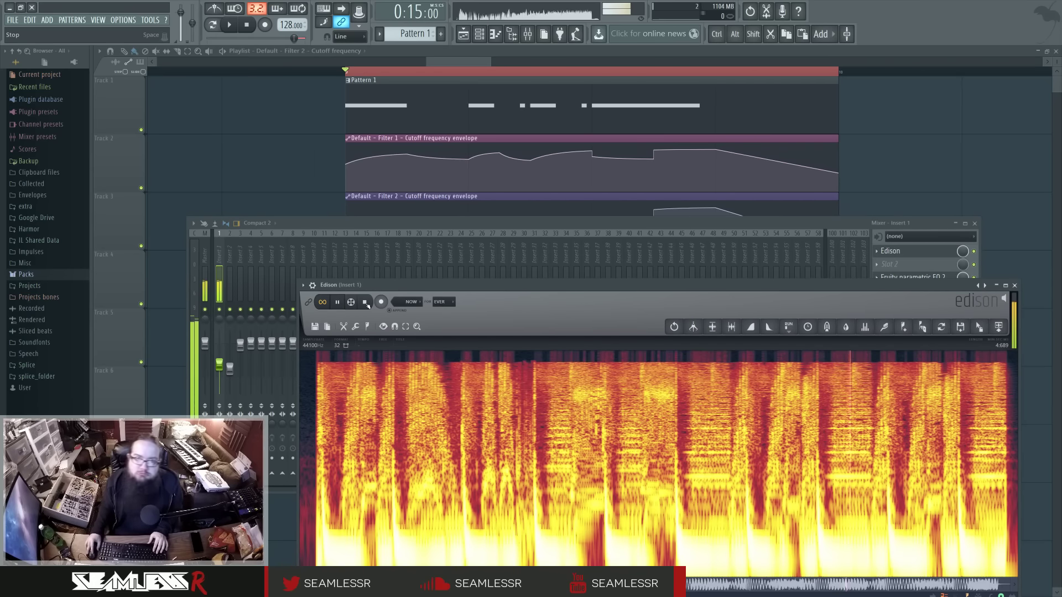
- Stop Edison, hide the mixer and Edison windows, and play the song
left_click(365, 303)
key("F12")
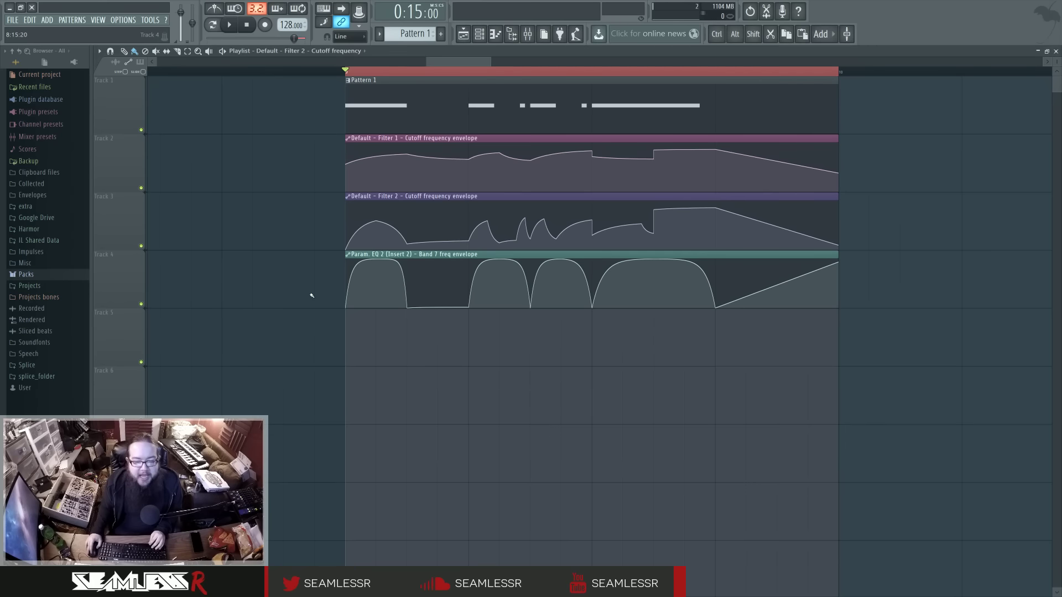
key("space")
key("space")
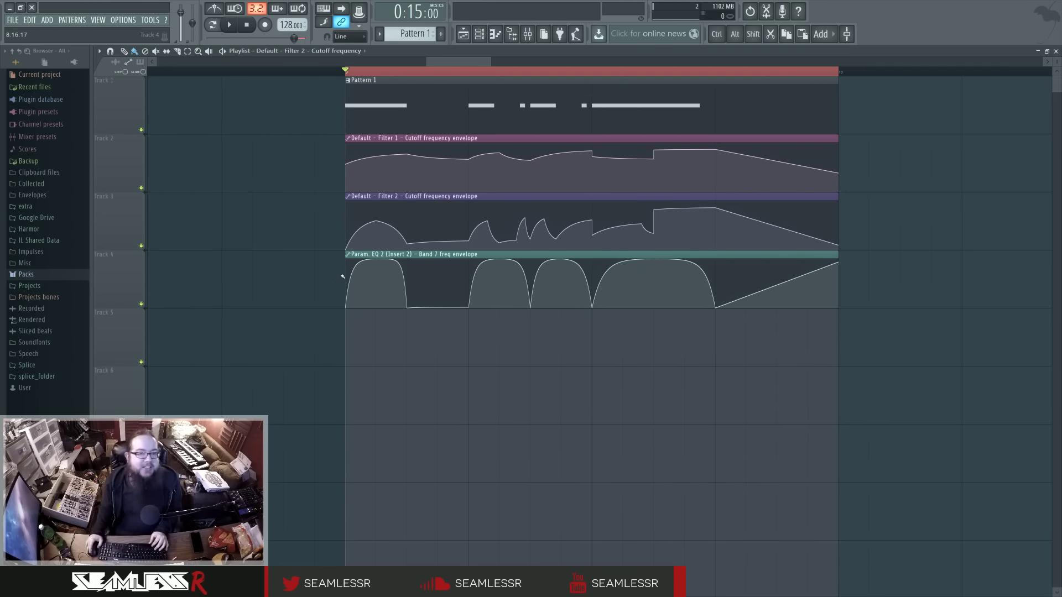
- Open the Sytrus synth on the Default channel from the channel rack
left_click(479, 33)
left_click_drag(497, 251, 555, 378)
left_click(485, 412)
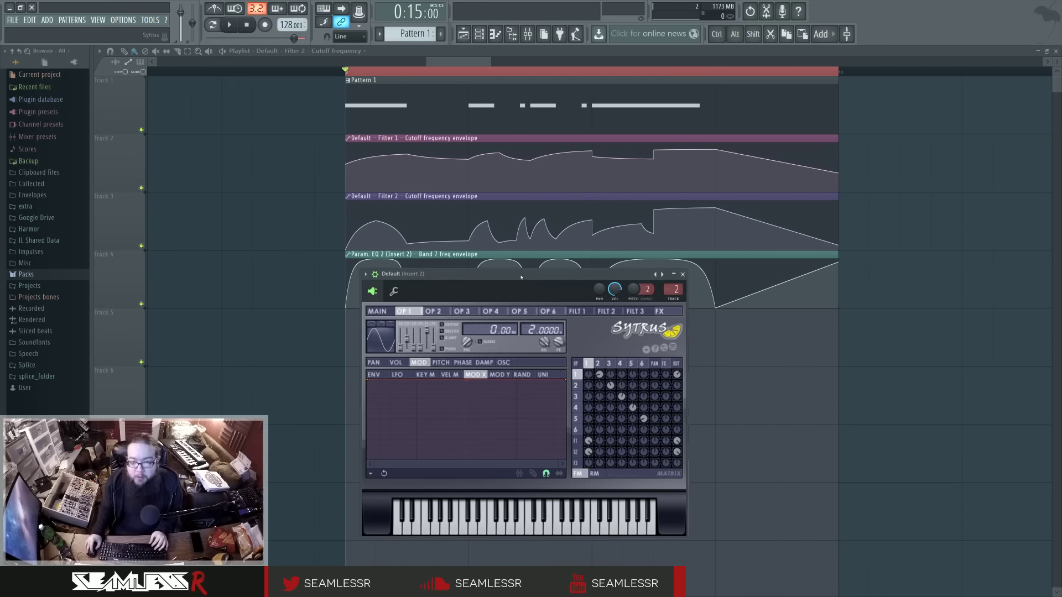
left_click_drag(518, 272, 658, 304)
- Bring up the Edison recording on mixer insert 1
left_click(528, 34)
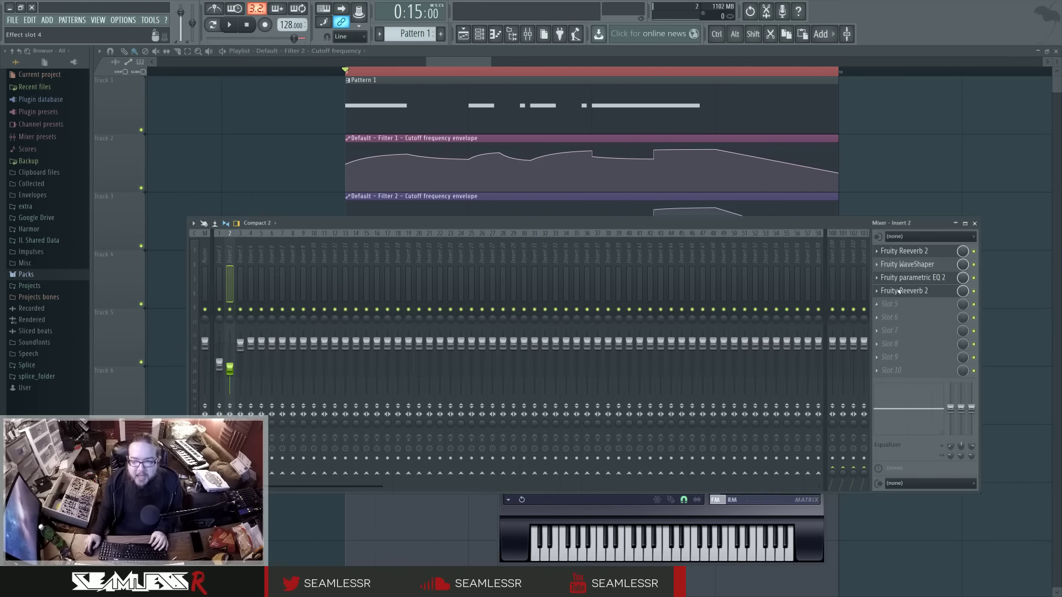
left_click(219, 260)
key("ctrl+e")
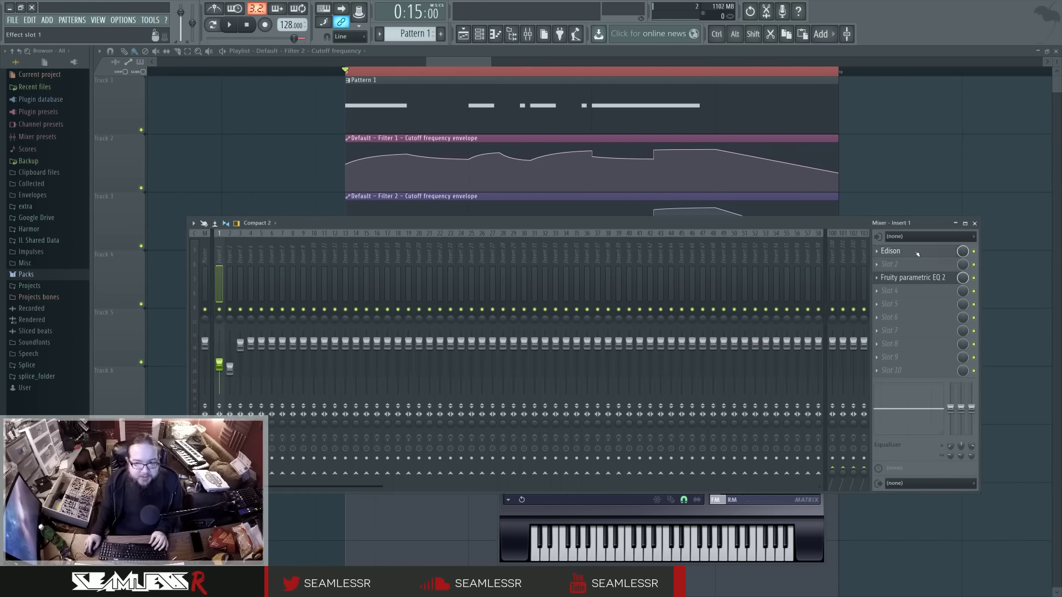
left_click_drag(504, 288, 447, 263)
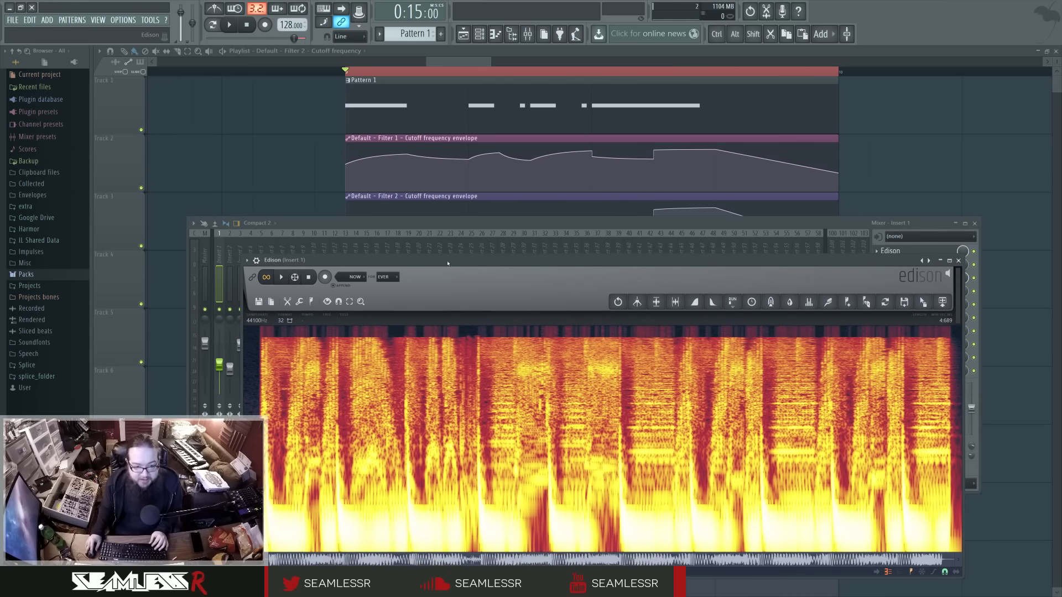
- Audition the recording: select 0:236–1:036, play the whole clip, then the 3:164–3:270 section
left_click_drag(281, 402, 398, 412)
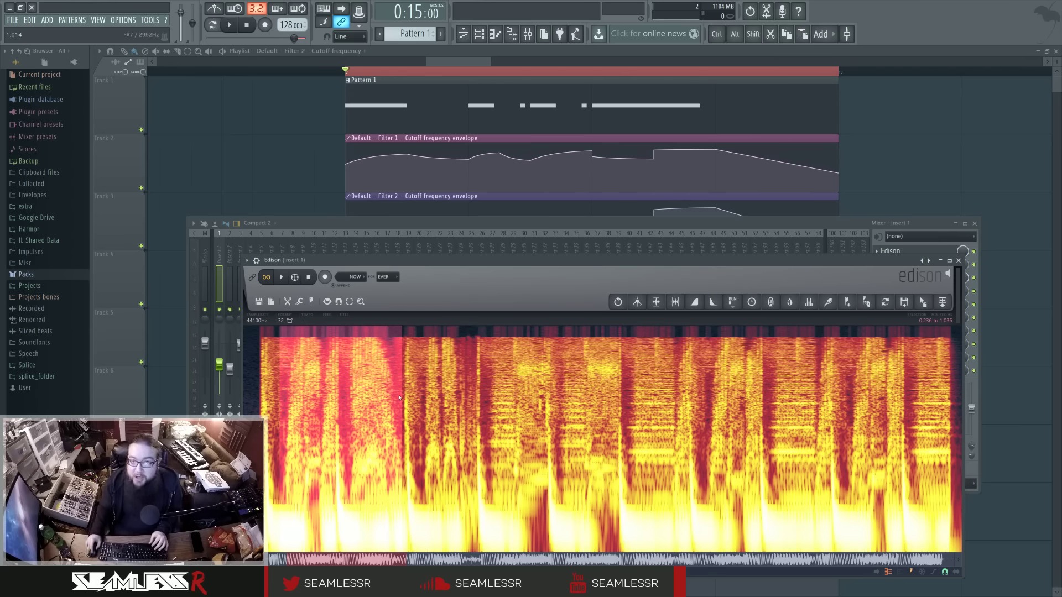
left_click(516, 408)
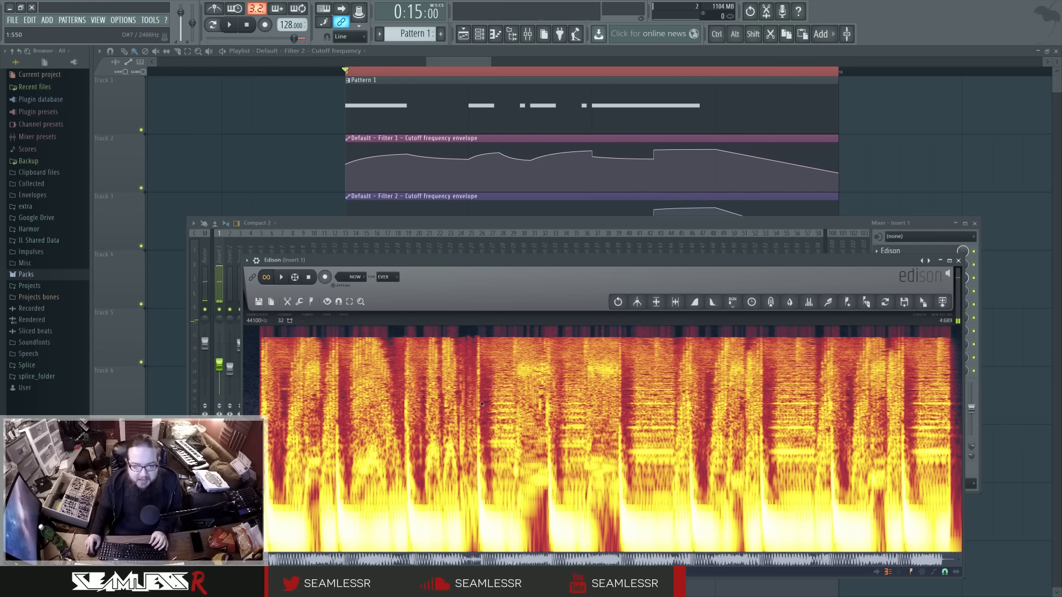
key("space")
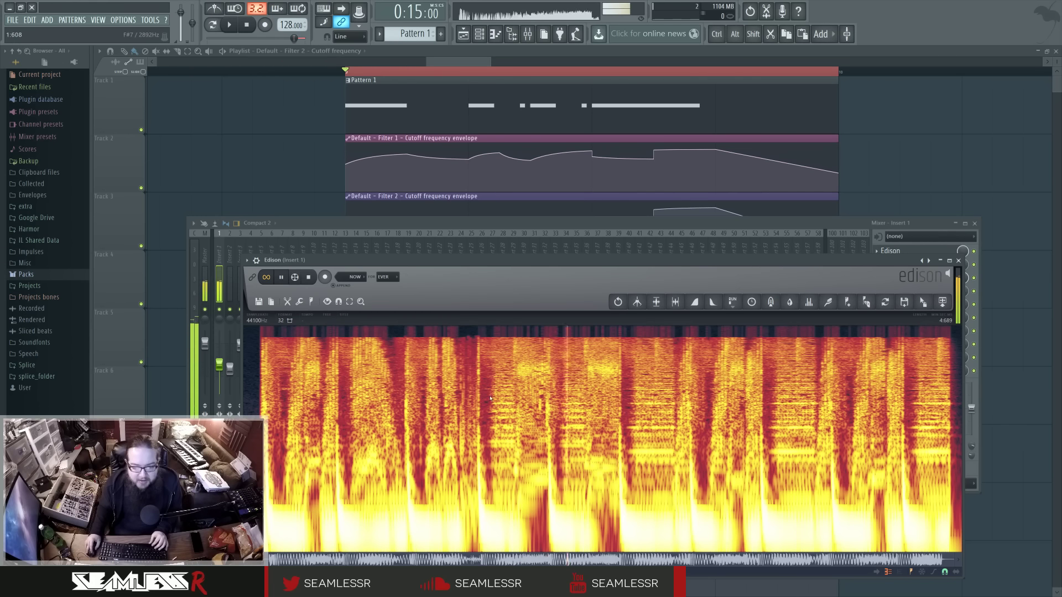
key("space")
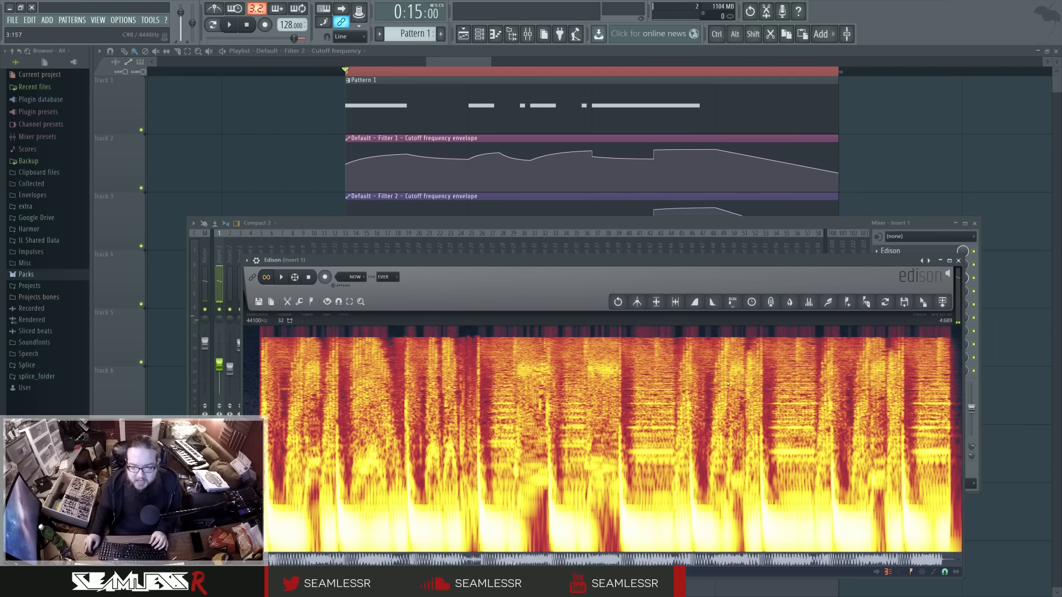
left_click_drag(727, 383, 744, 387)
key("space")
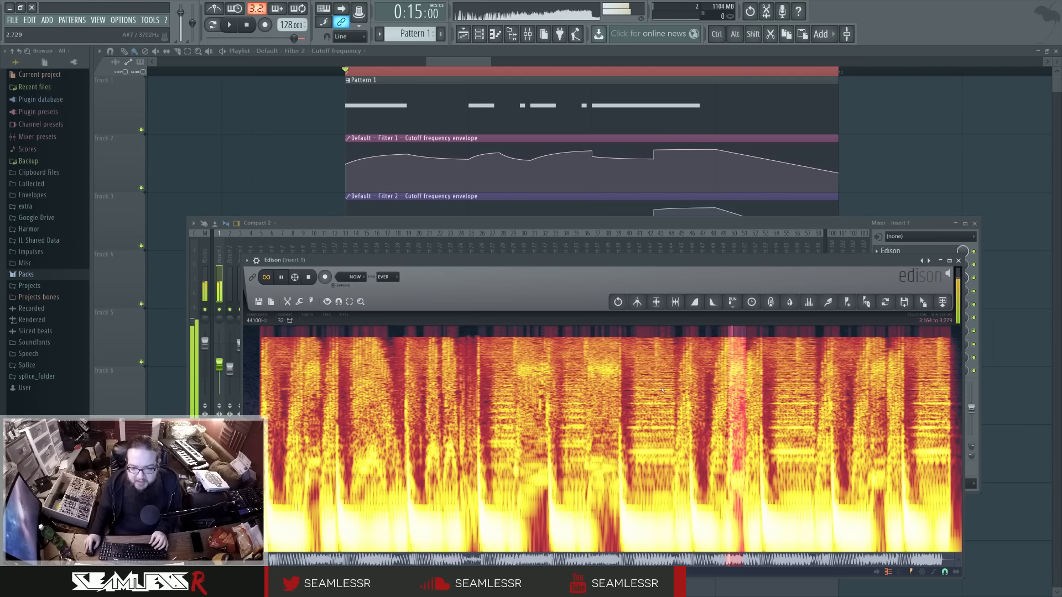
left_click(711, 384)
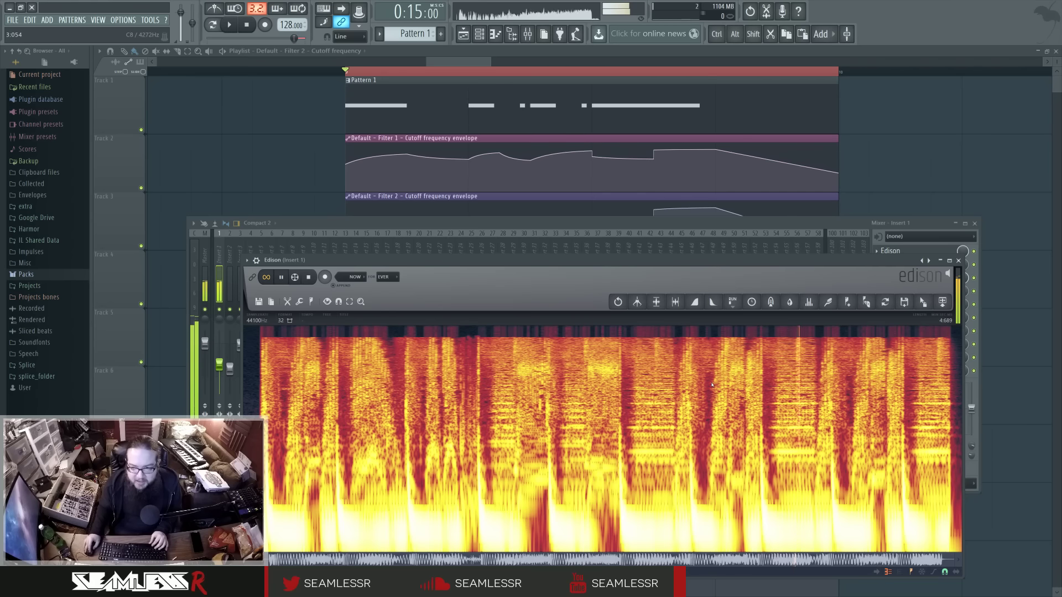
key("space")
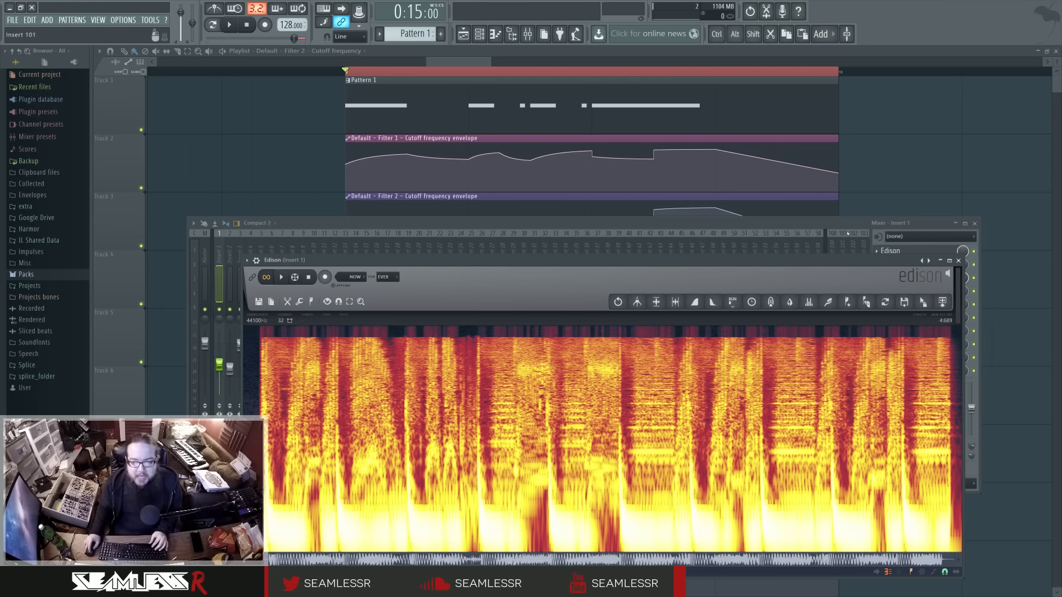
- Close Edison, select mixer insert 2, bring Sytrus forward, and play the song briefly
left_click(959, 261)
left_click(230, 256)
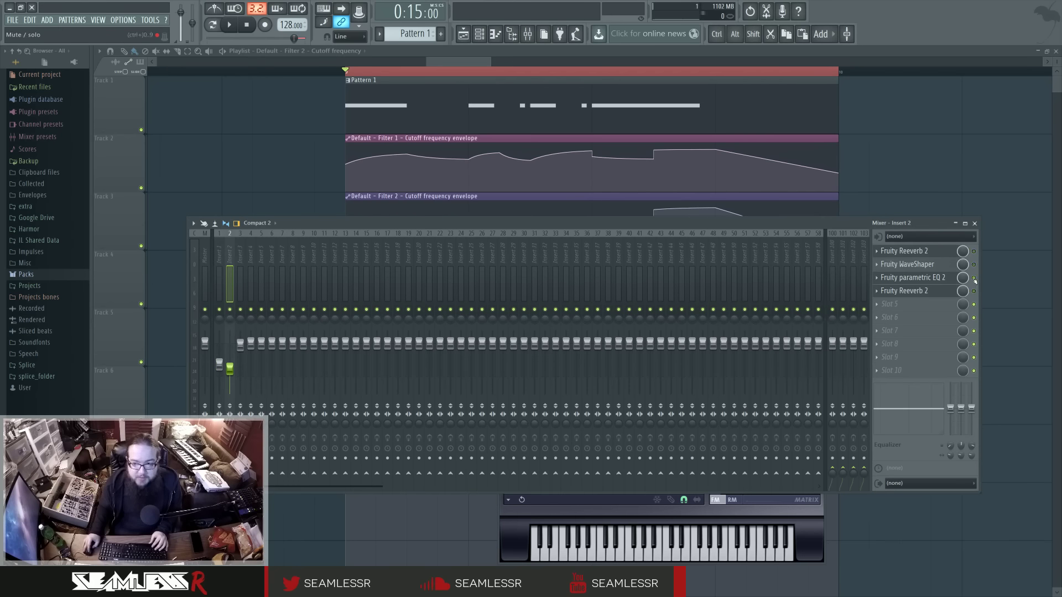
left_click(608, 499)
left_click_drag(626, 307, 453, 262)
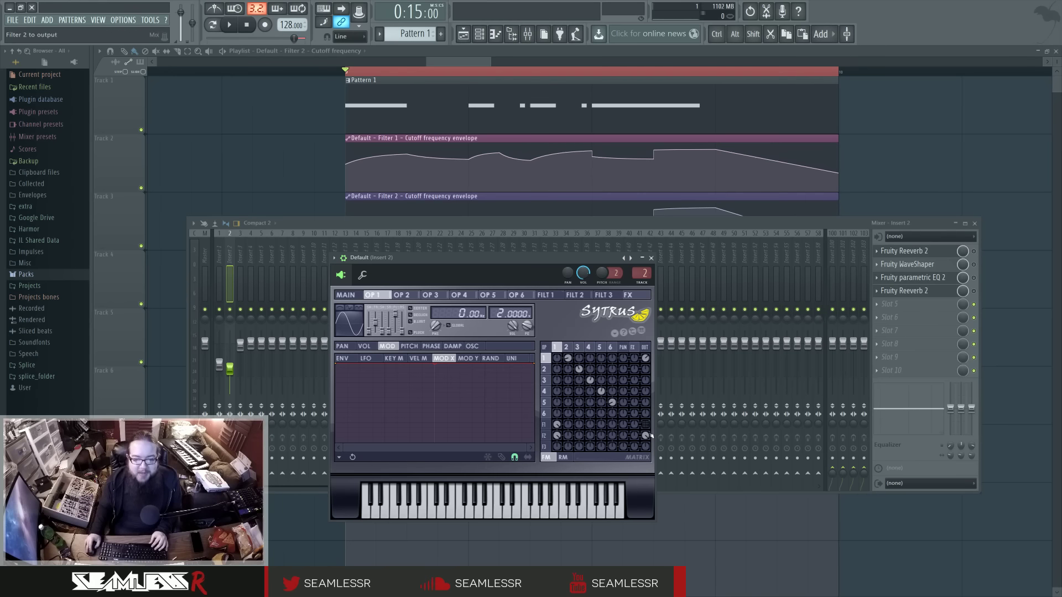
key("space")
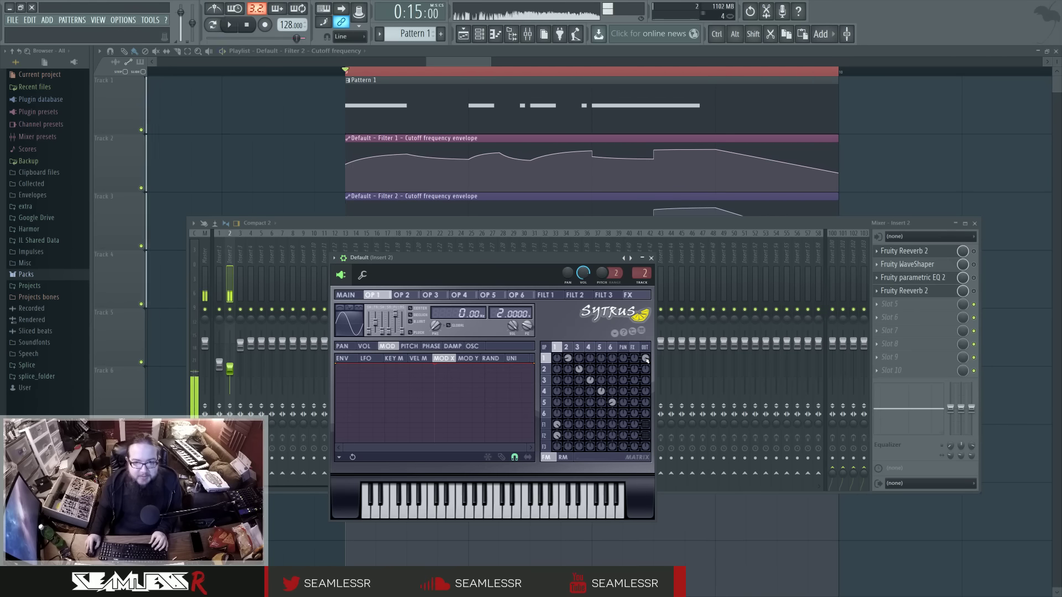
key("space")
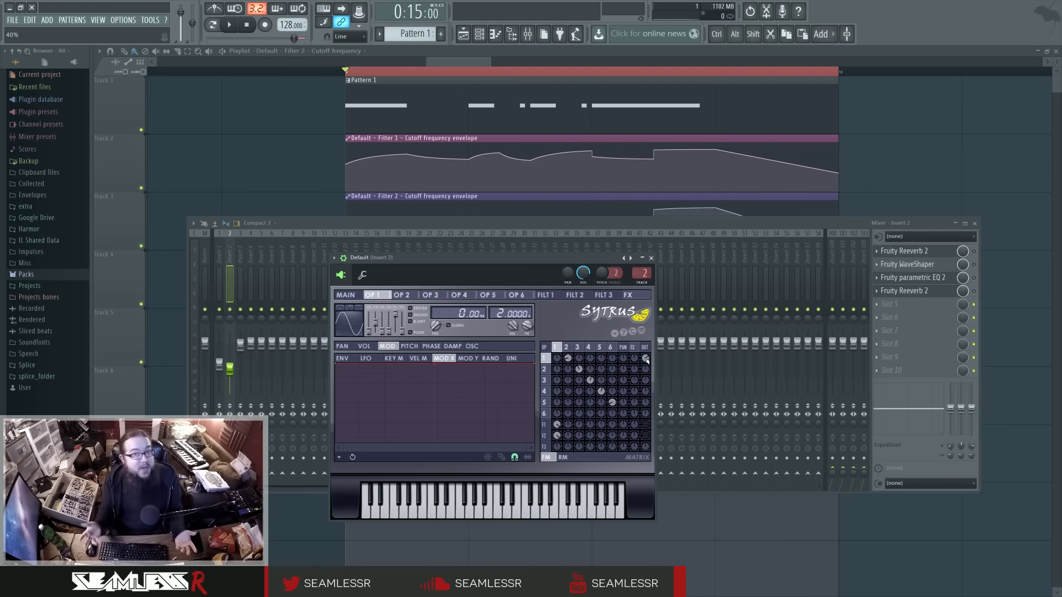
left_click(565, 347)
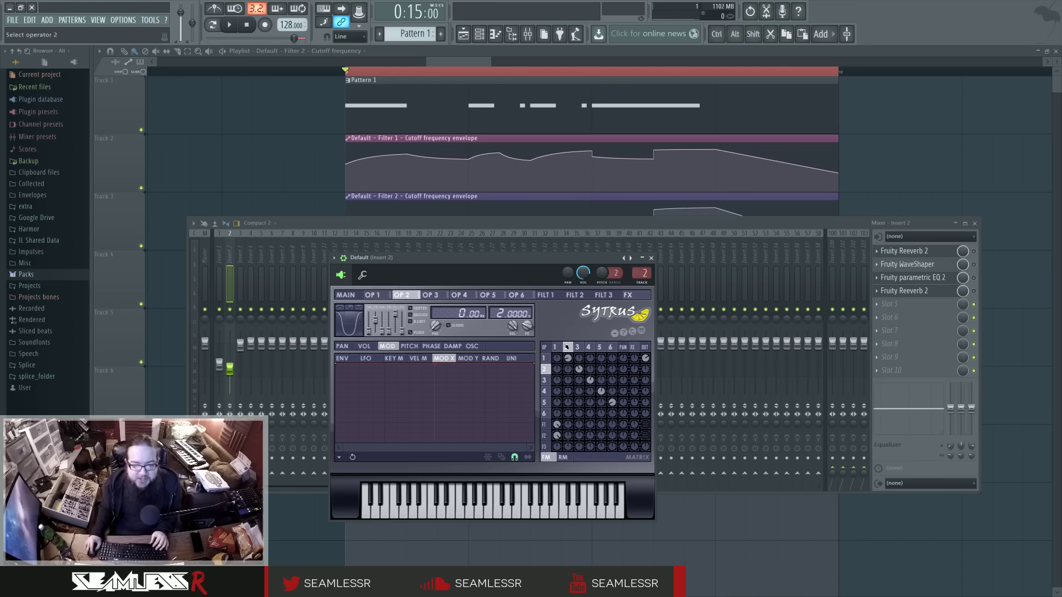
left_click(555, 347)
left_click(565, 347)
left_click(577, 346)
scroll(580, 347, "down", 3)
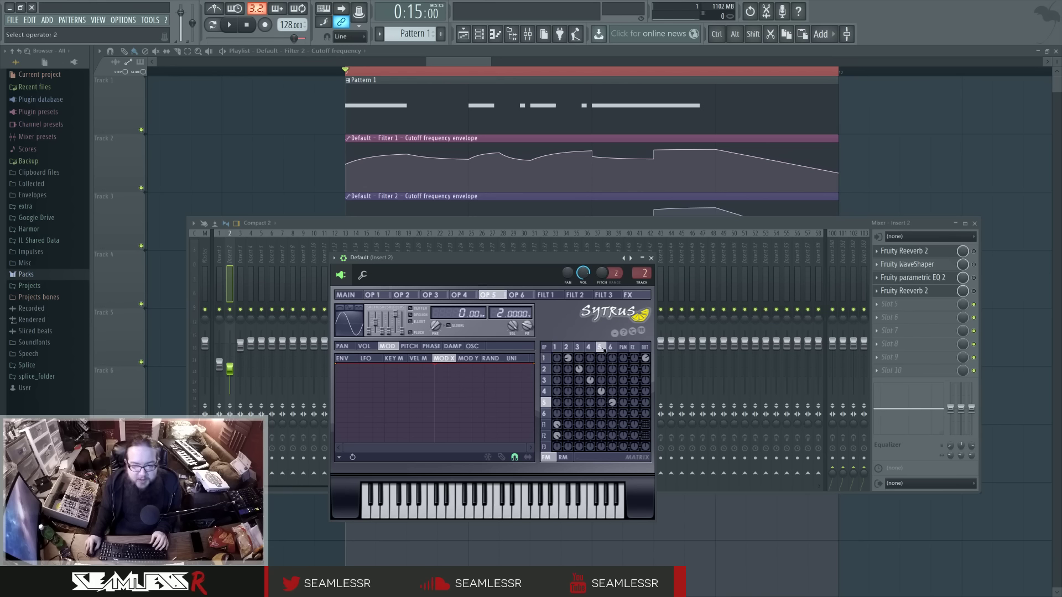
scroll(573, 346, "up", 4)
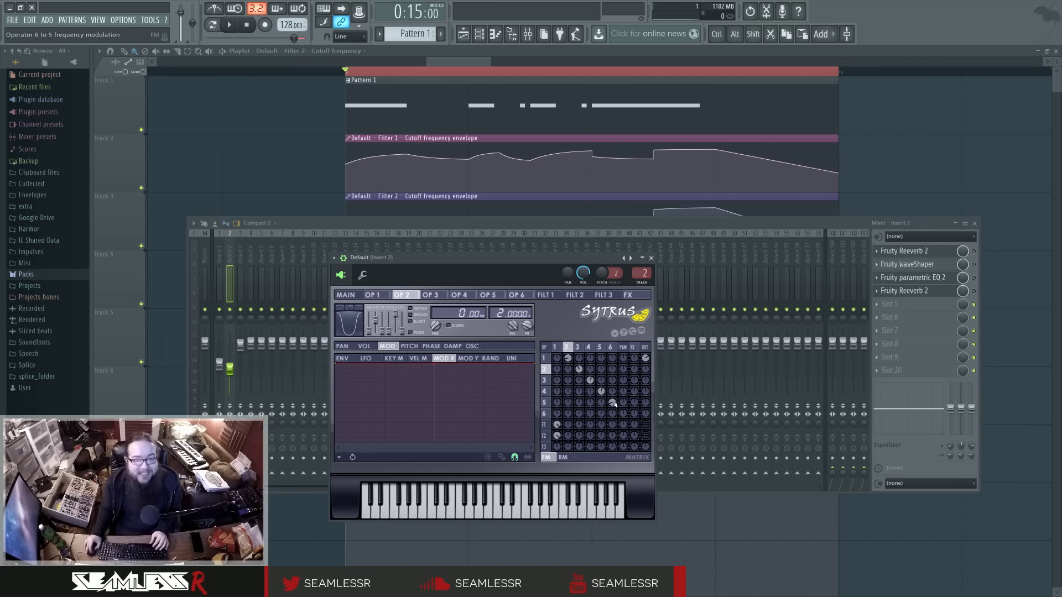
scroll(575, 348, "down", 2)
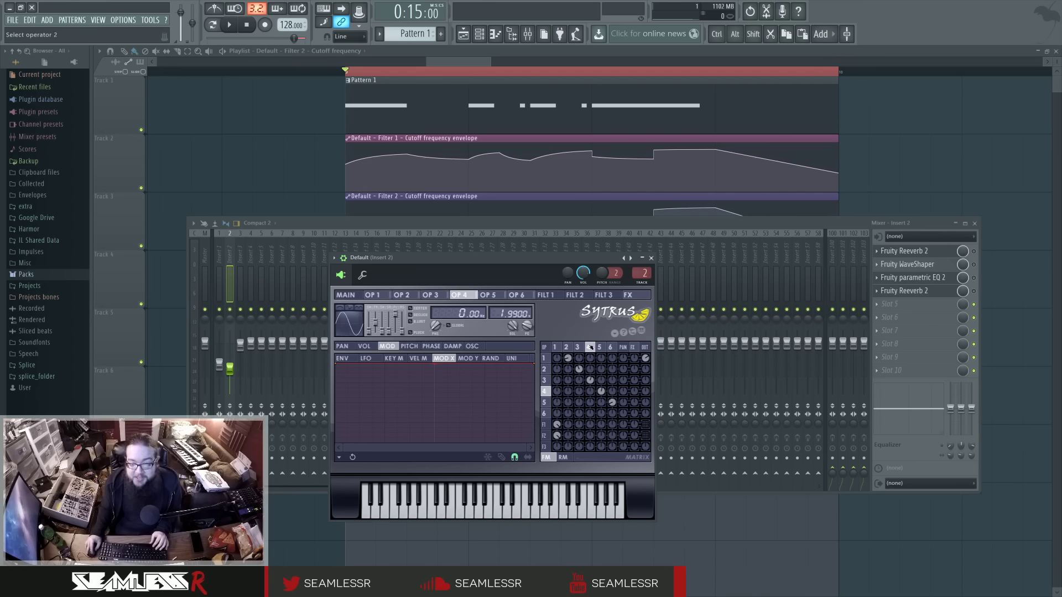
scroll(580, 350, "up", 1)
scroll(575, 343, "down", 1)
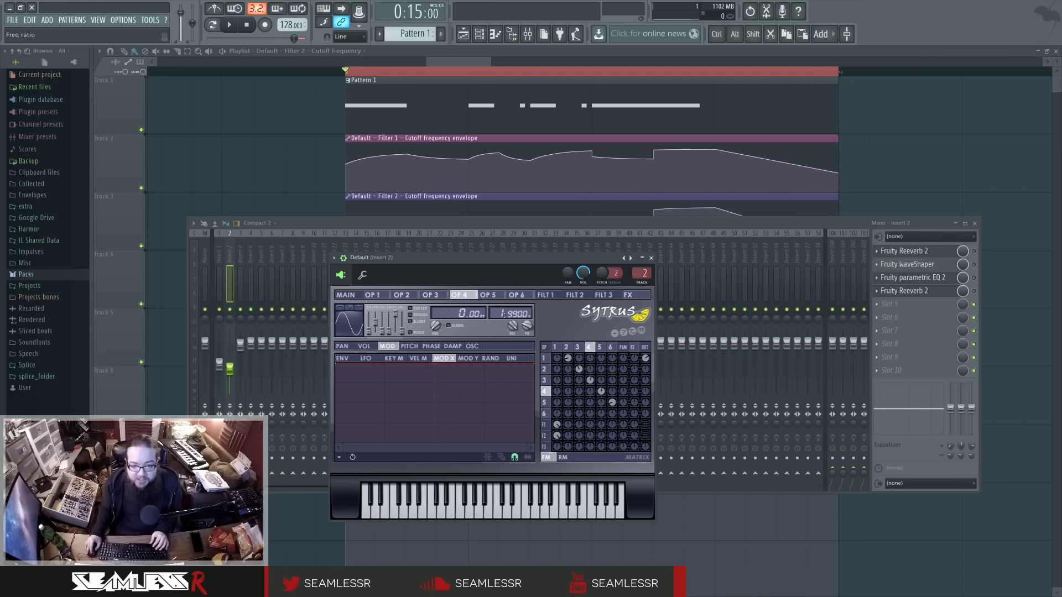
scroll(576, 345, "down", 1)
scroll(578, 349, "up", 2)
scroll(577, 348, "up", 1)
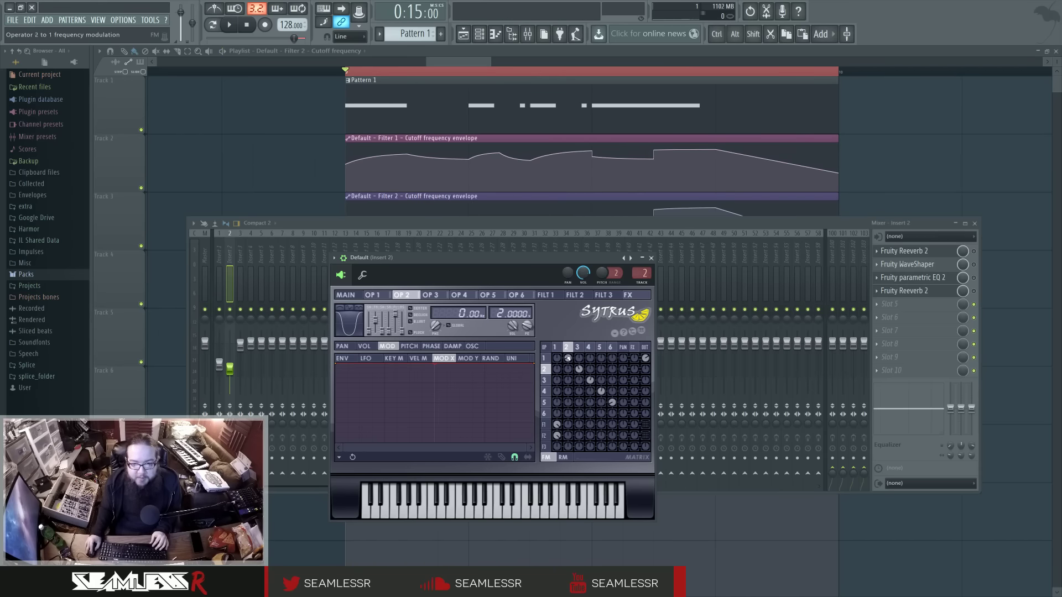
key("space")
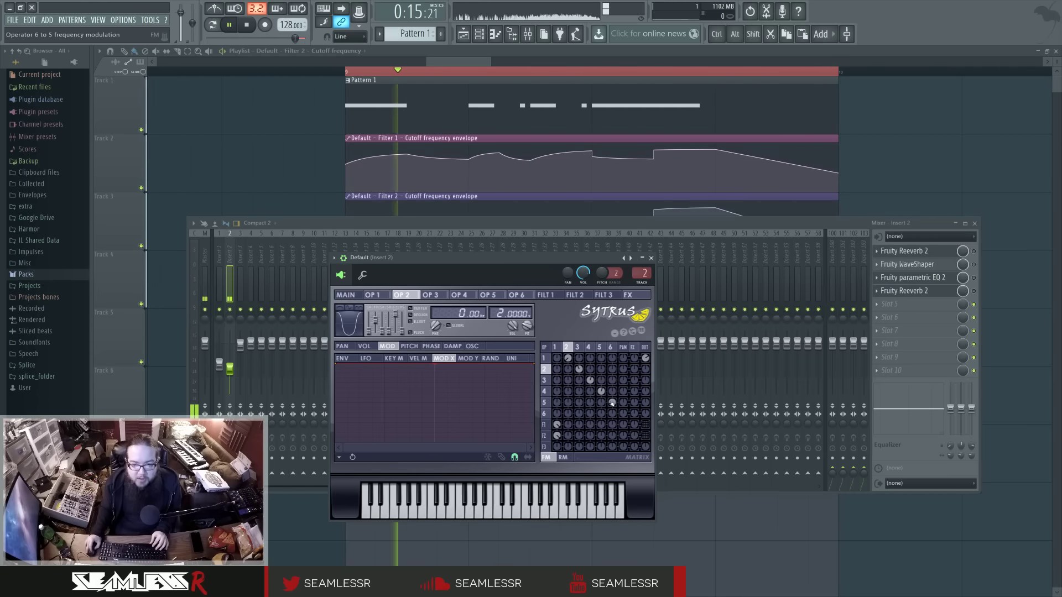
key("space")
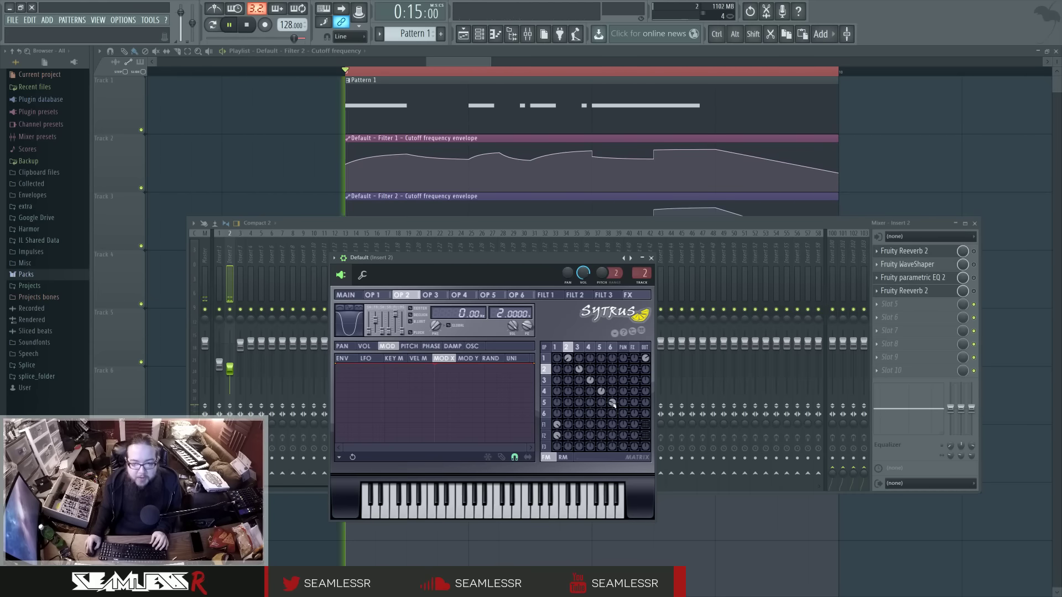
key("space")
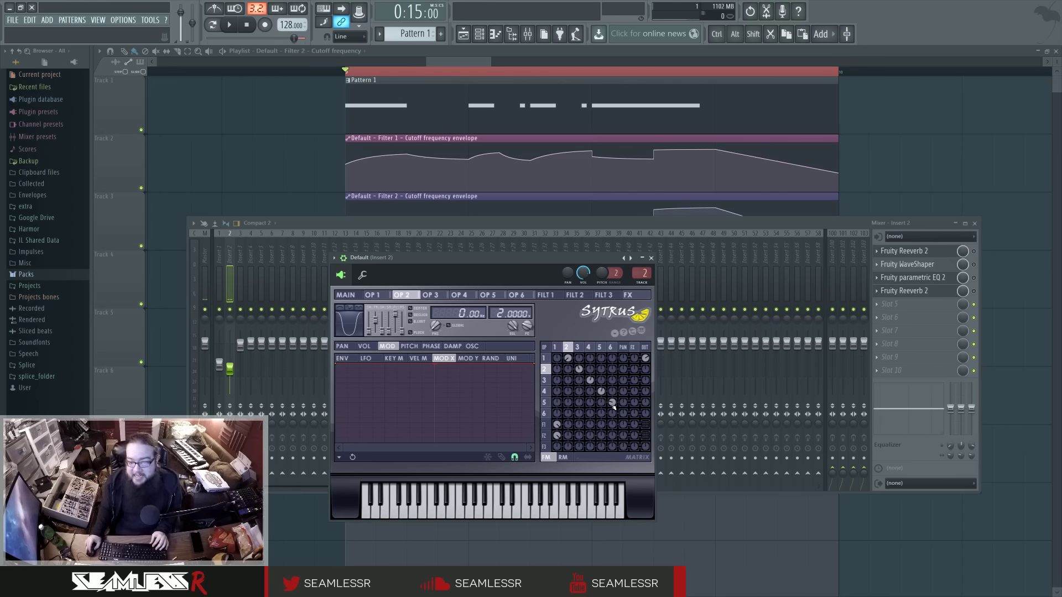
left_click(582, 346)
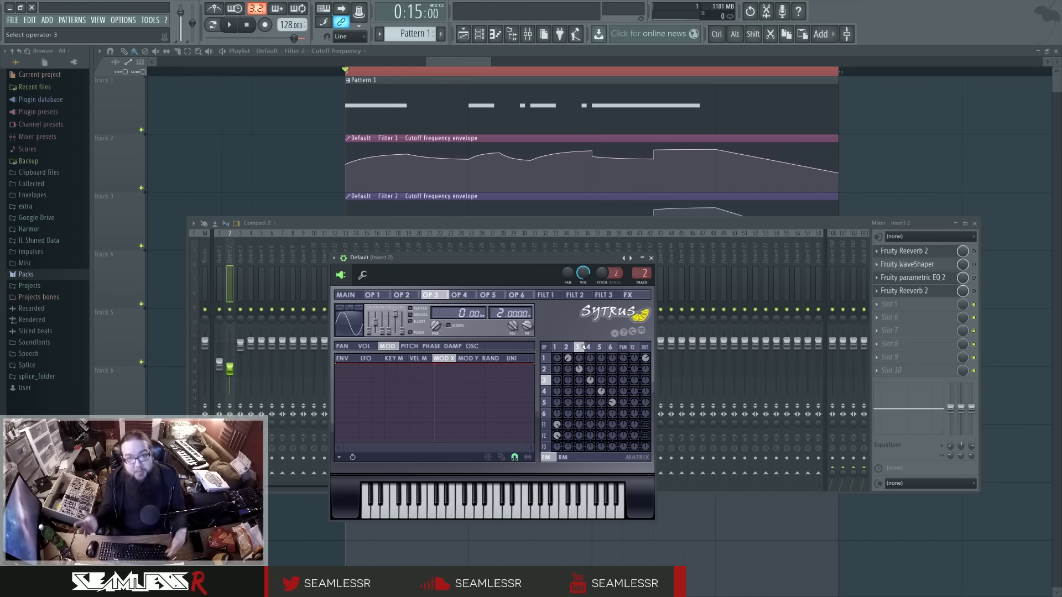
left_click(566, 347)
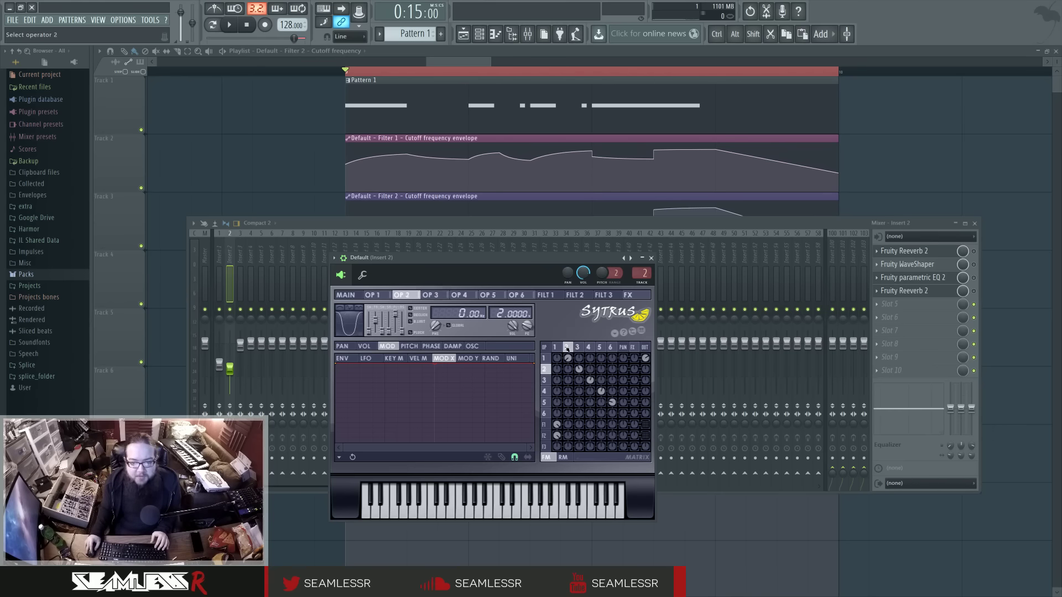
- Shift the phase of operator 2's harmonic 1 to about 42%
left_click(469, 346)
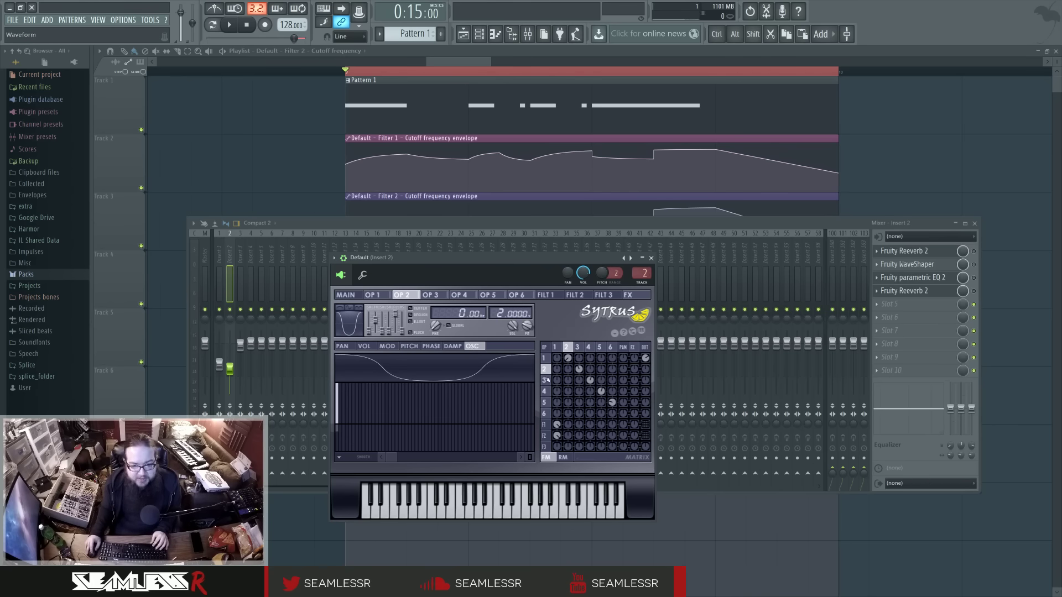
left_click_drag(338, 419, 339, 450)
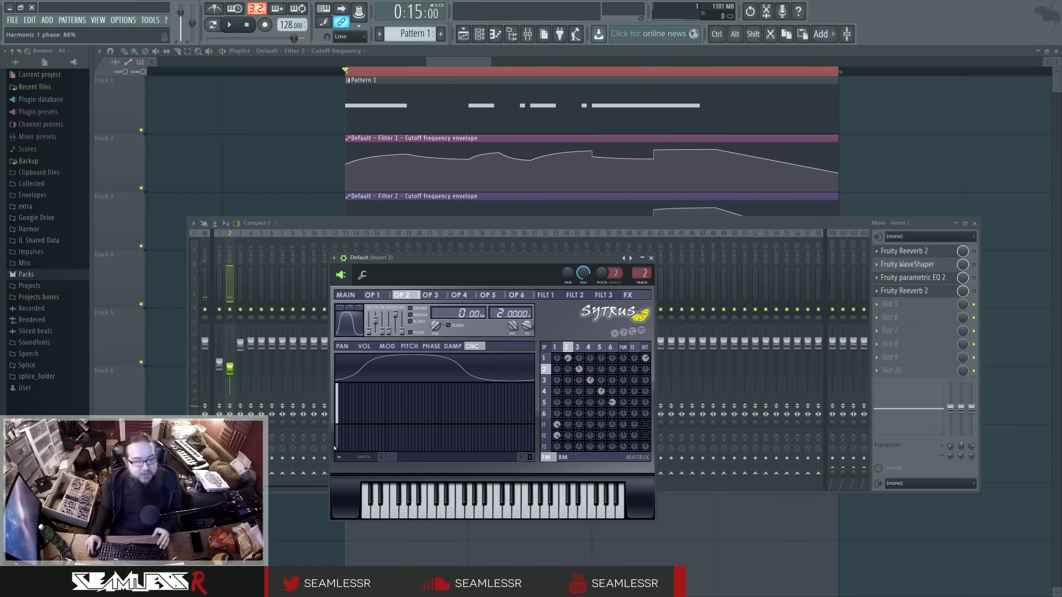
left_click_drag(338, 429, 339, 436)
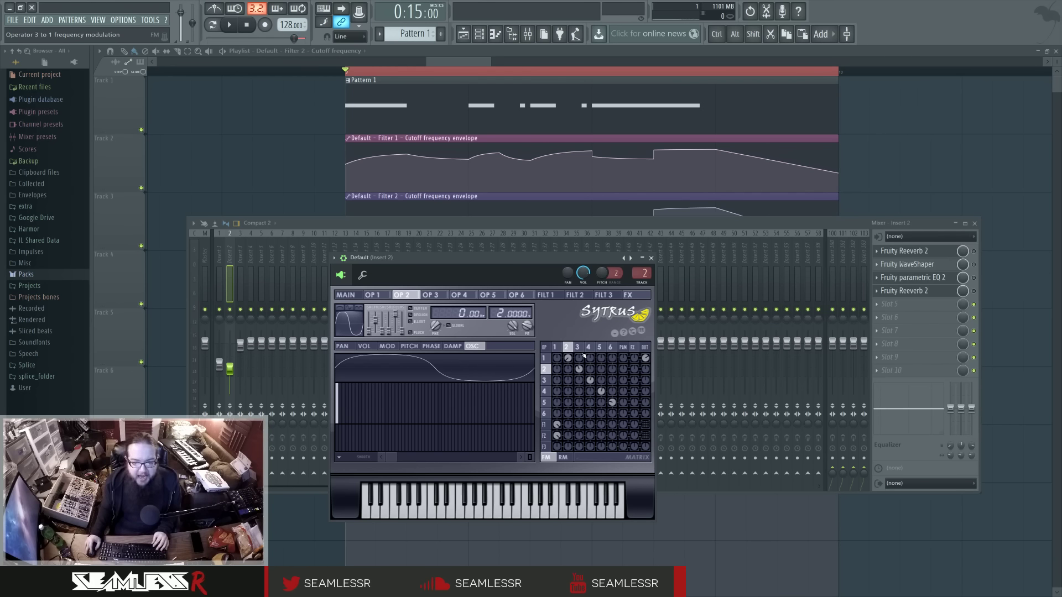
mouse_move(340, 431)
left_mouse_down()
mouse_move(341, 450)
mouse_move(342, 429)
left_mouse_up()
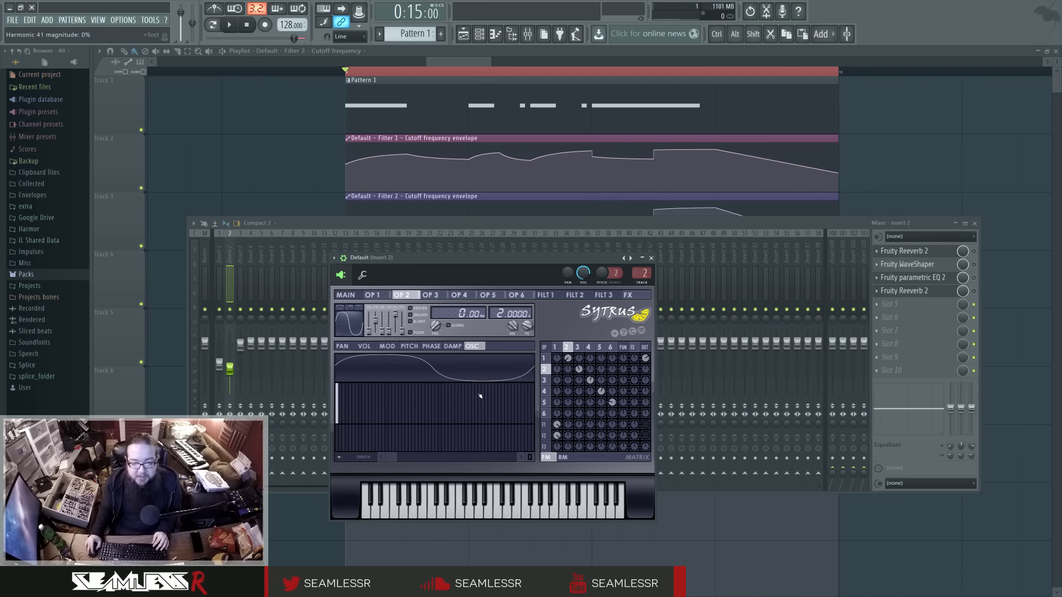
- Detune operator 4's frequency ratio to 1.98 while the bass plays
left_click(430, 295)
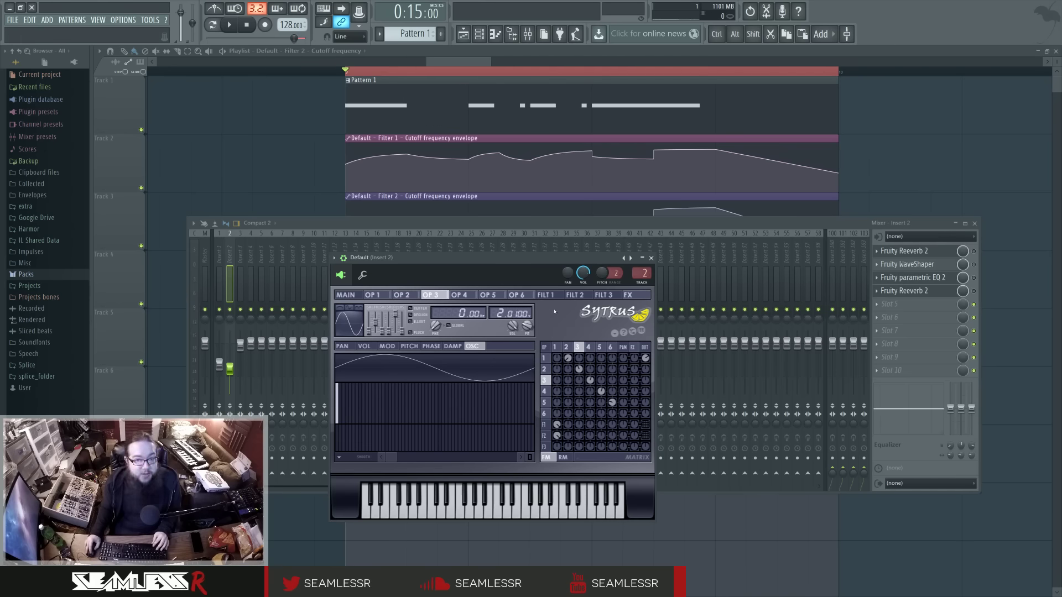
key("space")
left_click(458, 295)
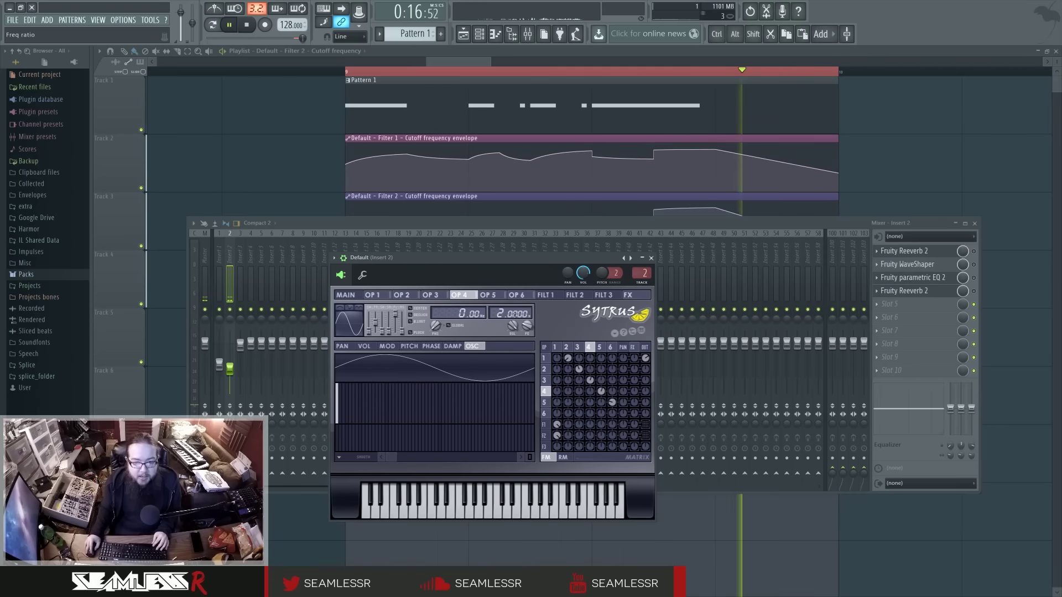
left_click_drag(510, 314, 510, 316)
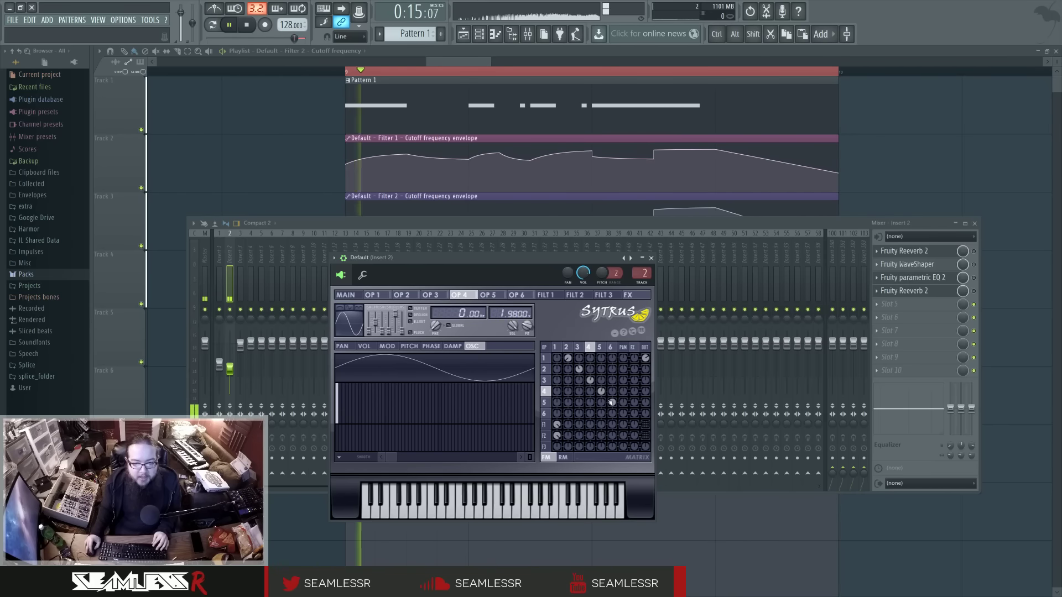
key("space")
- Adjust operator 2's harmonic 1 phase again and audition the change
left_click(579, 369)
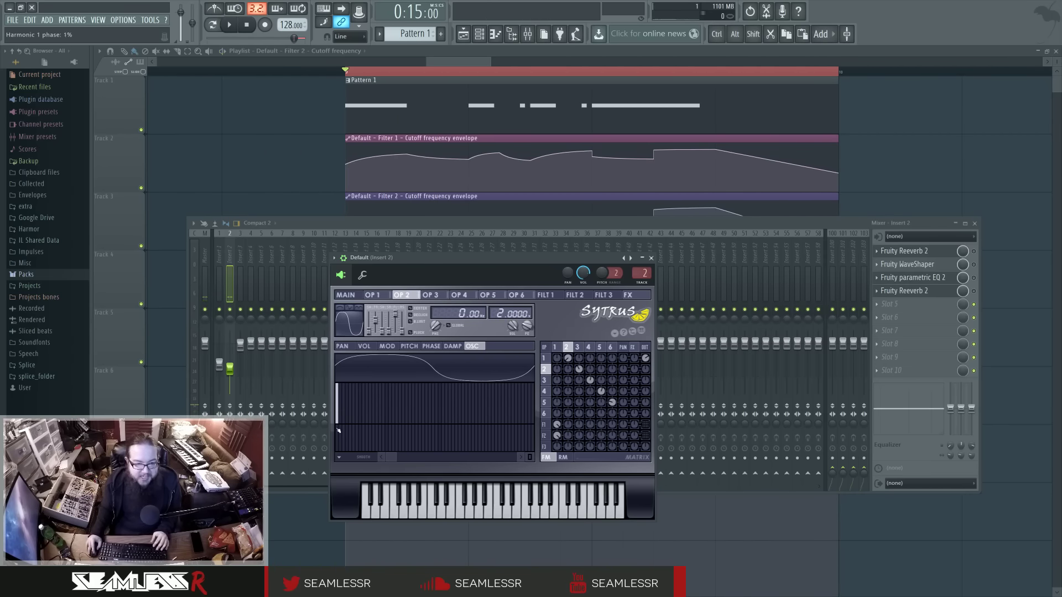
left_click_drag(338, 431, 339, 436)
key("space")
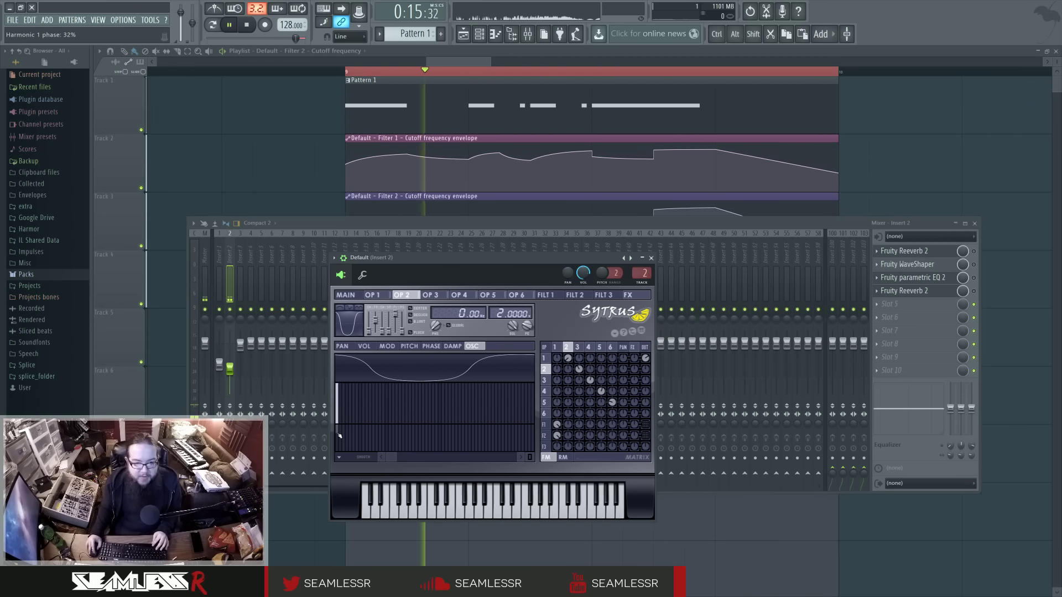
key("space")
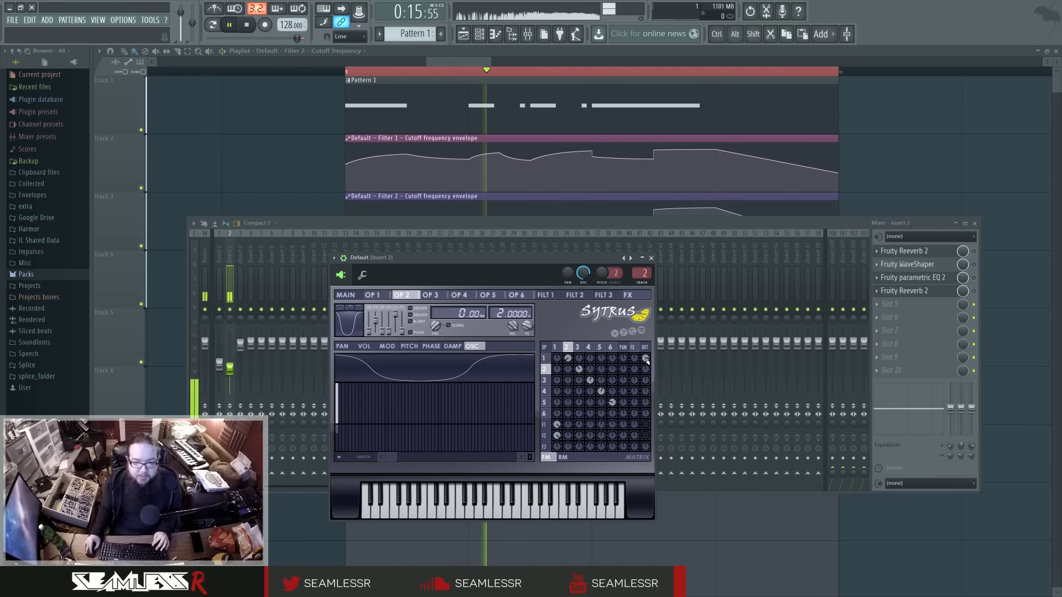
- Raise operator 1's output level to 52% and view Filter 2's settings
left_click_drag(645, 358, 645, 351)
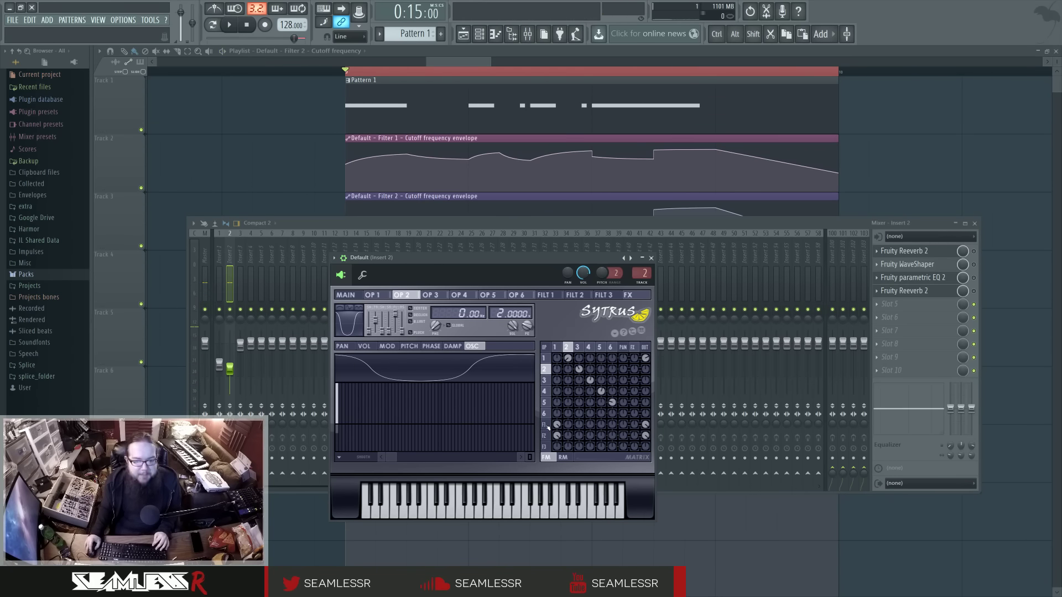
left_click(547, 427)
left_click(548, 435)
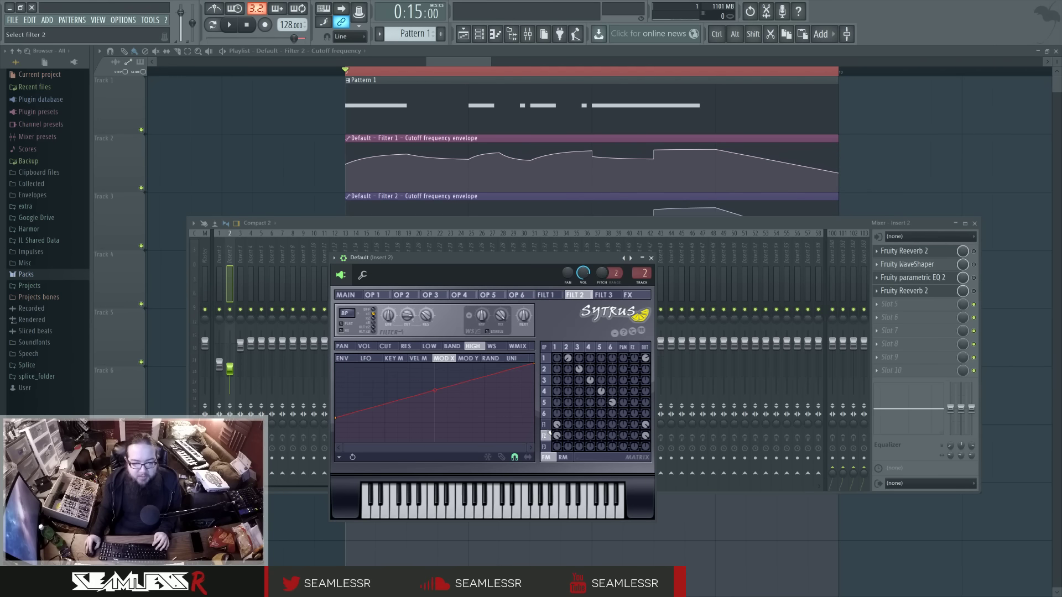
- Review Sytrus's main page and Filter 2's cutoff envelope, then close Sytrus and open insert 2's Parametric EQ 2
left_click(357, 295)
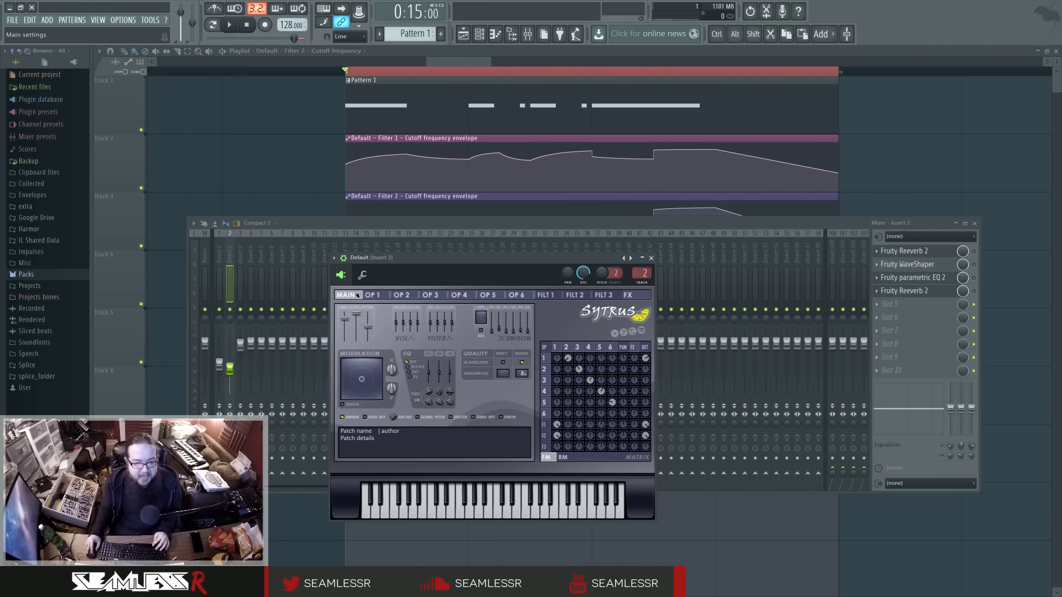
left_click(545, 436)
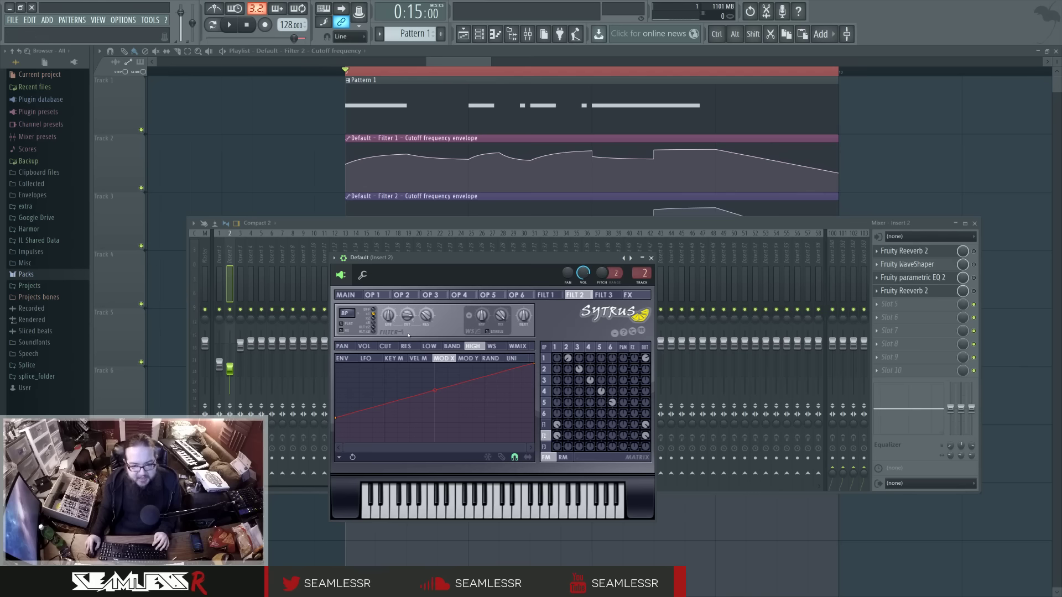
left_click(387, 347)
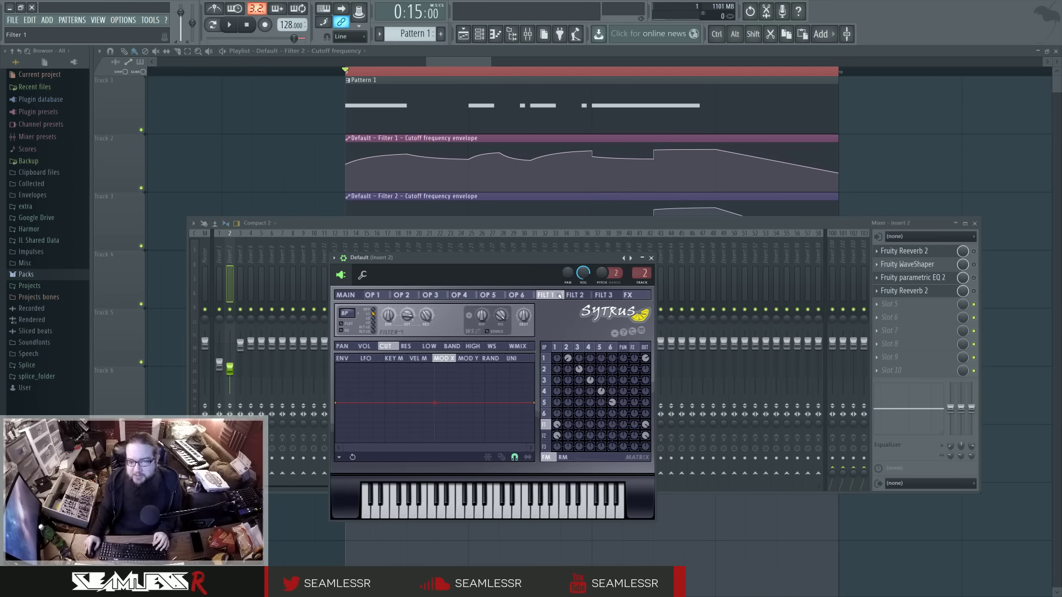
left_click(651, 257)
left_click(943, 279)
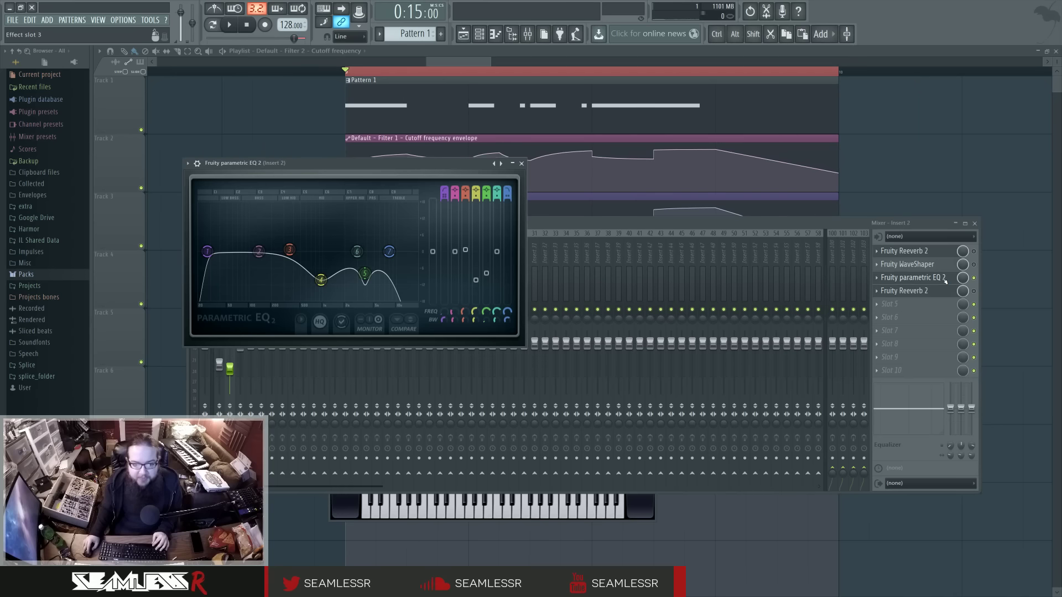
- Pull EQ band 7 down to about 1 kHz while the song plays
key("space")
left_click_drag(389, 251, 327, 251)
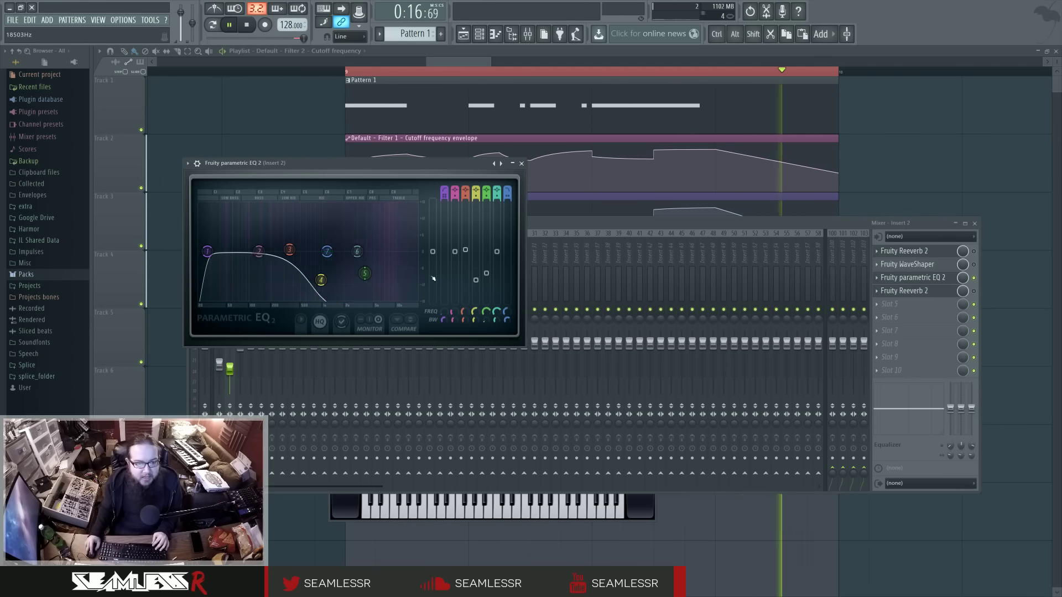
key("space")
- Close the mixer and plugin windows and set the song position to 0:16:17
left_click(977, 282)
left_click_drag(507, 166, 486, 255)
left_click(632, 420)
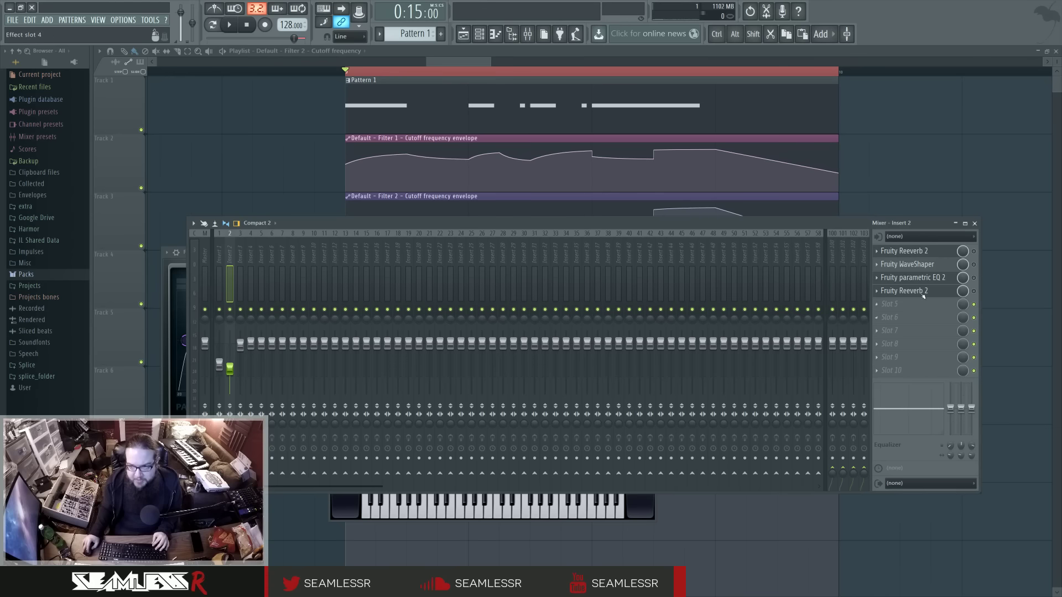
left_click(653, 504)
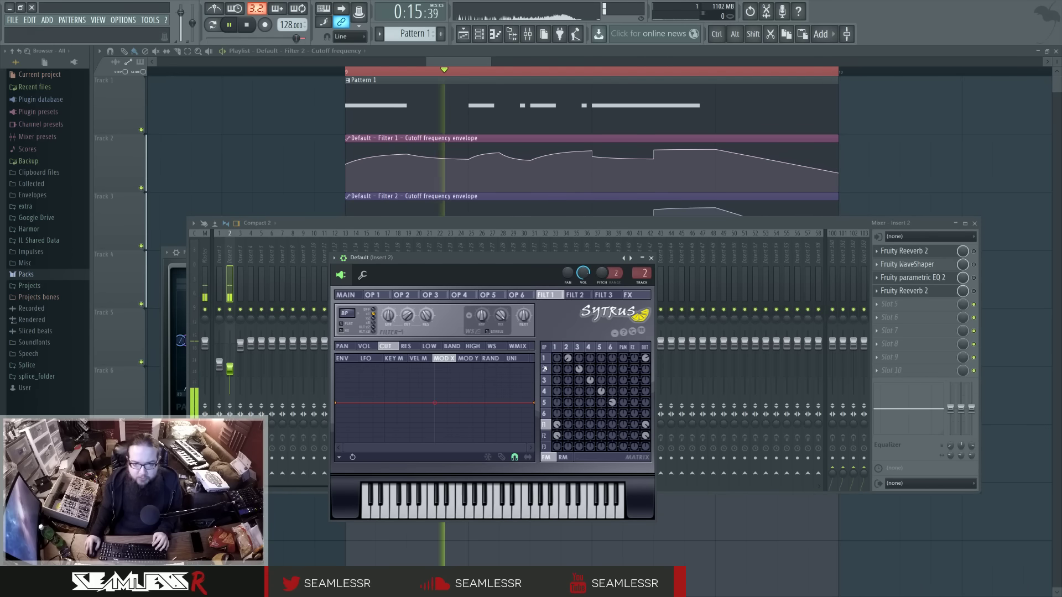
left_click(976, 224)
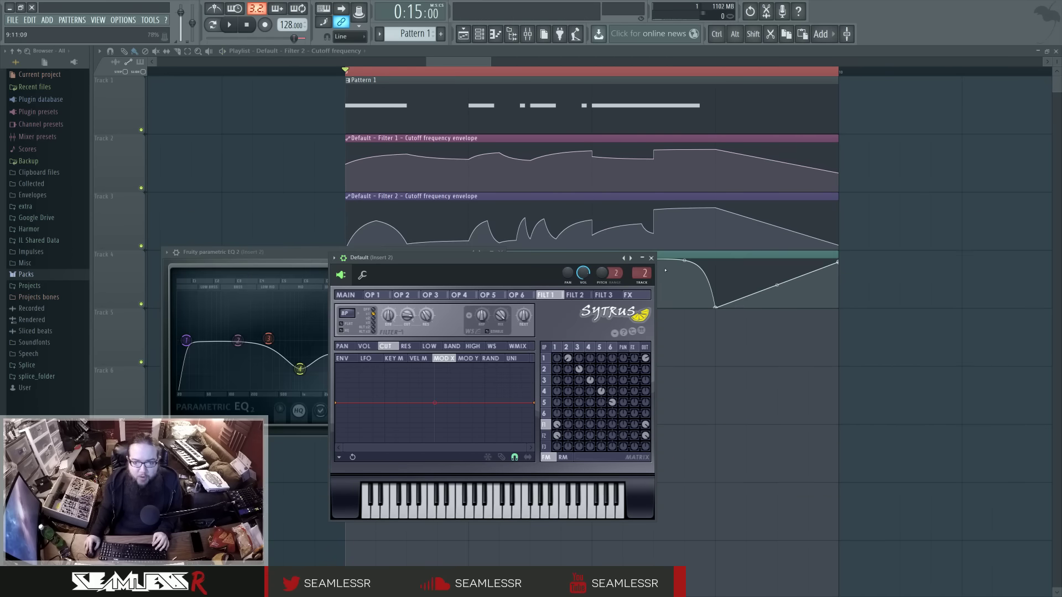
key("Escape")
key("Escape")
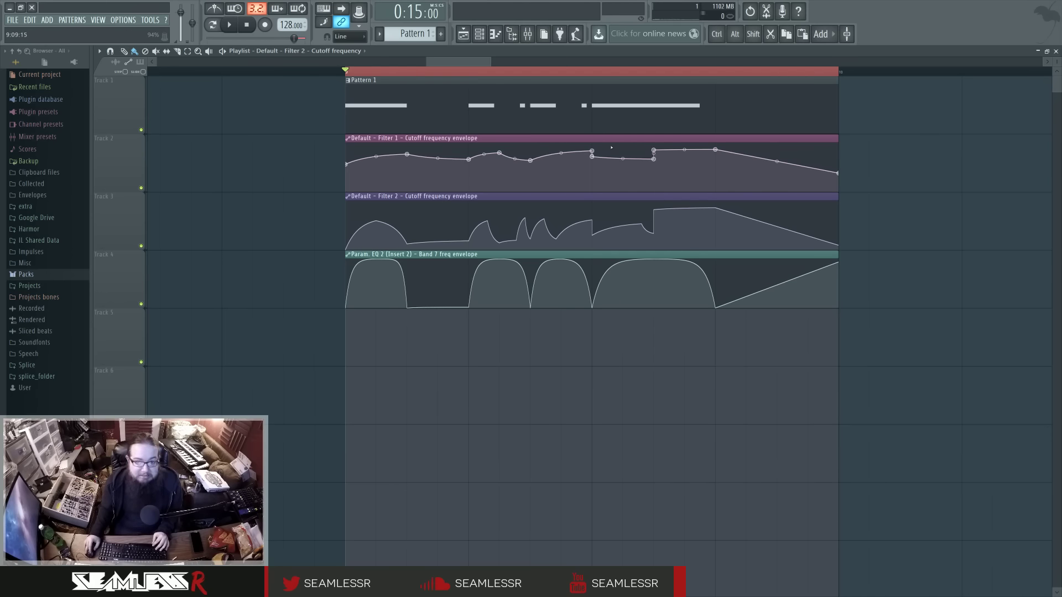
left_click(653, 70)
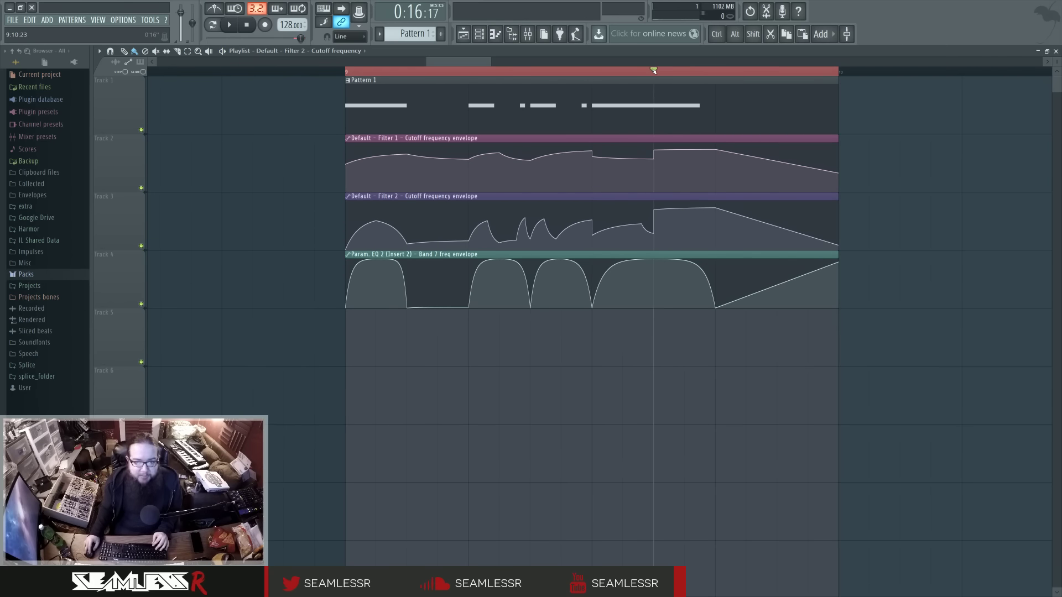
- View Edison's spectrogram on insert 1, close it, and select mixer insert 2
left_click(528, 33)
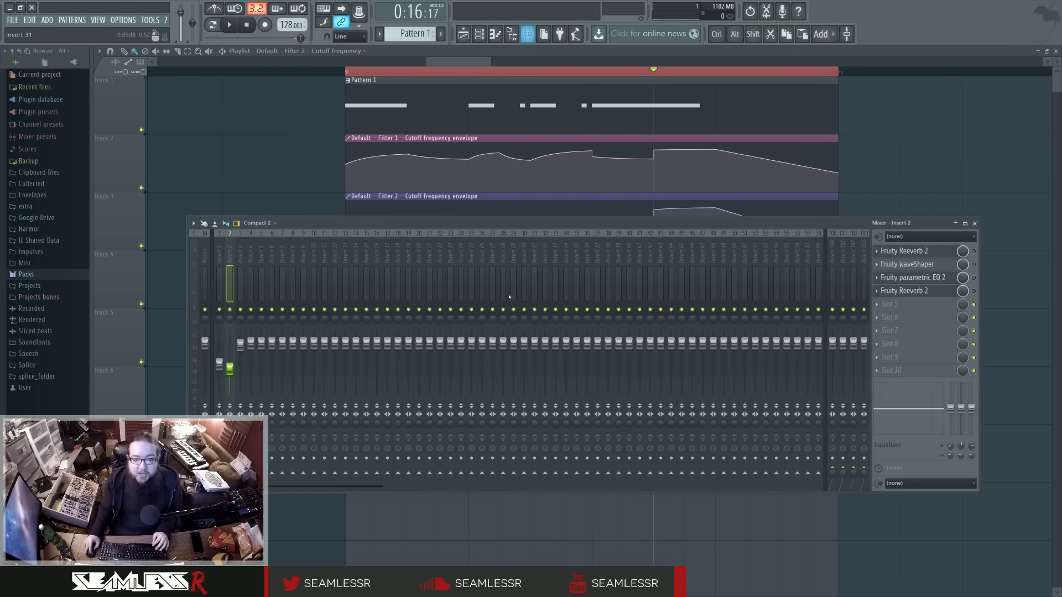
left_click(918, 251)
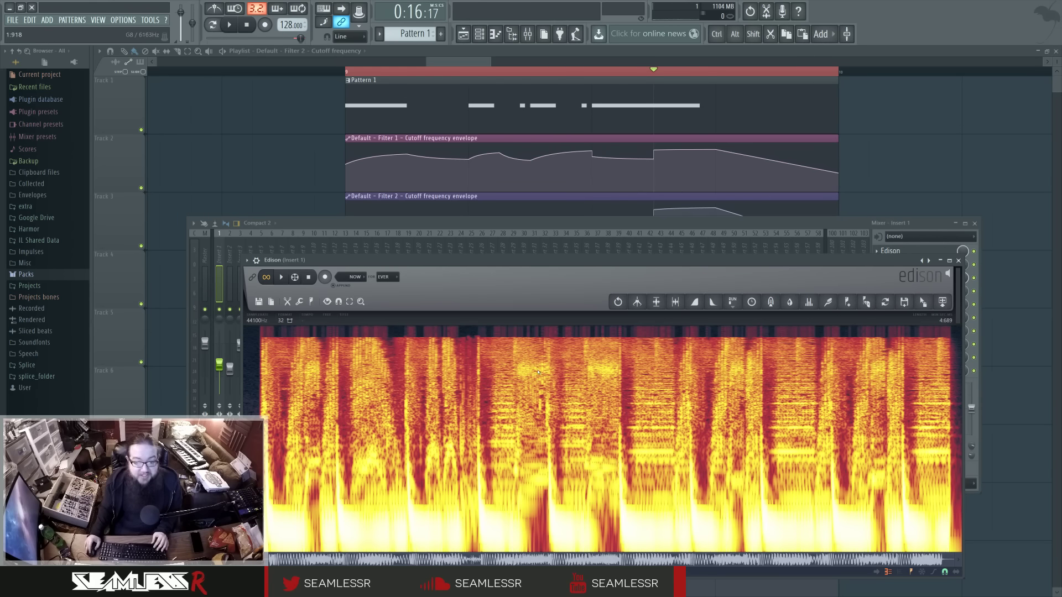
left_click(958, 261)
left_click_drag(813, 226, 818, 266)
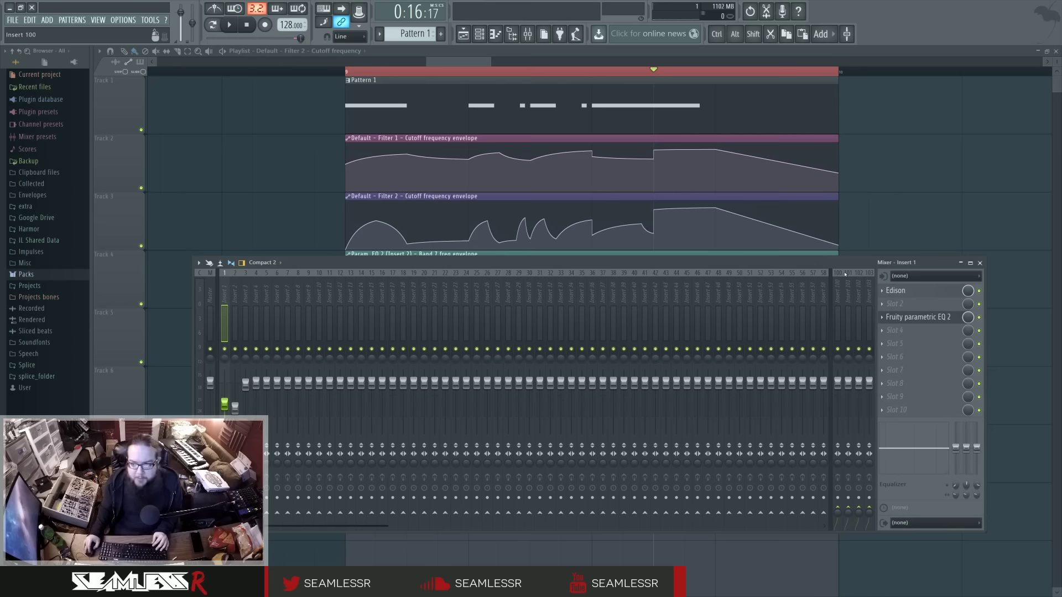
left_click(237, 293)
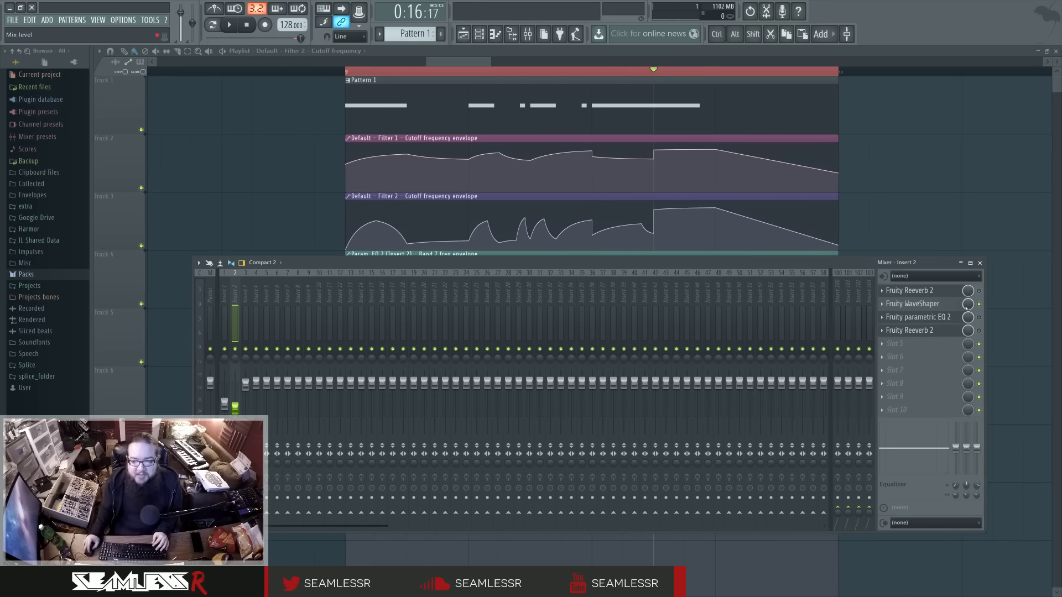
- Open insert 2's WaveShaper and audition the bass through it twice
left_click(935, 304)
key("space")
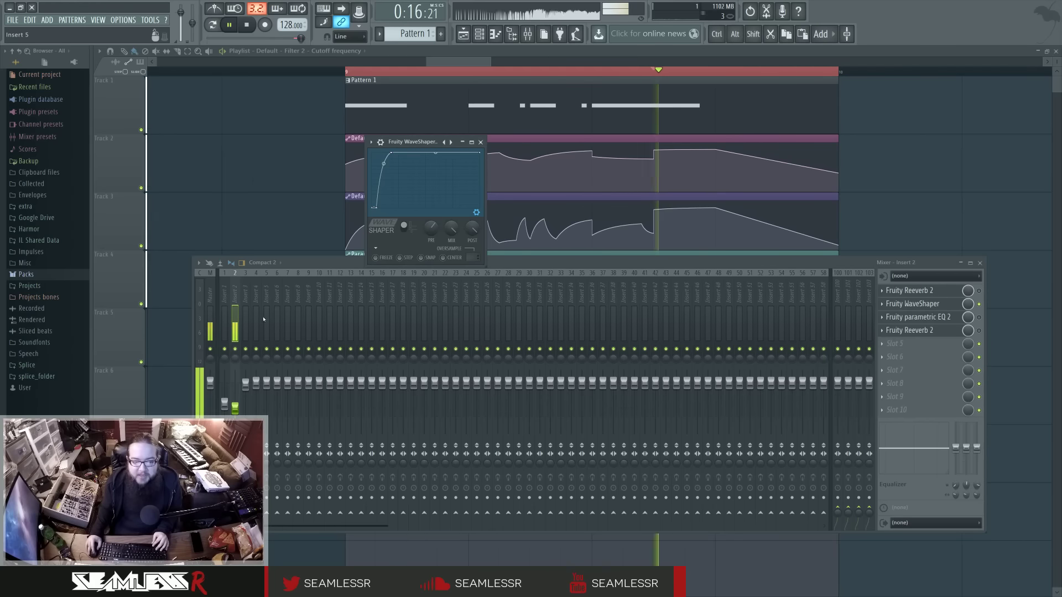
key("space")
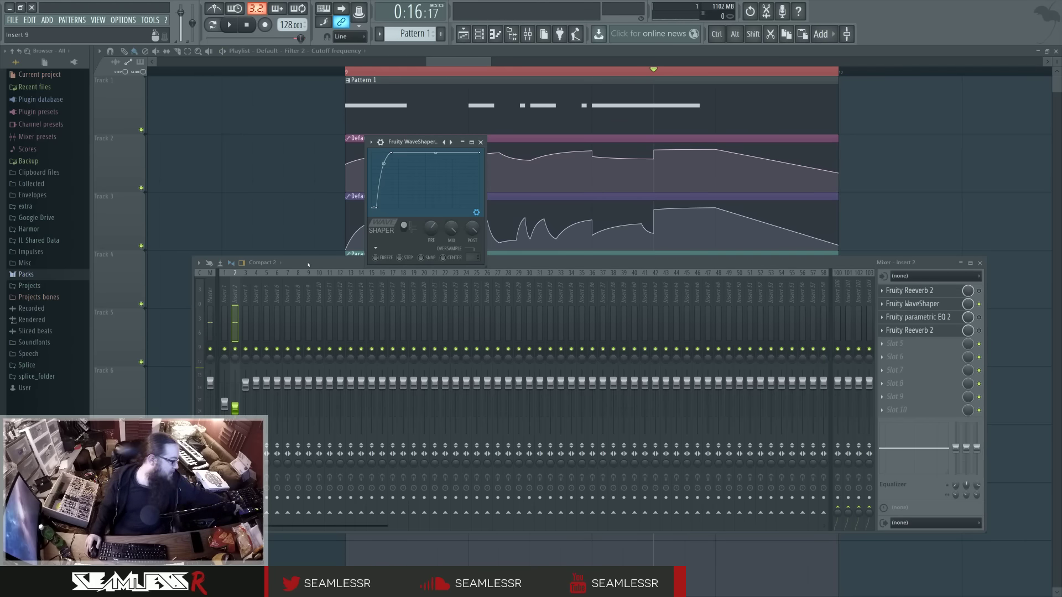
key("space")
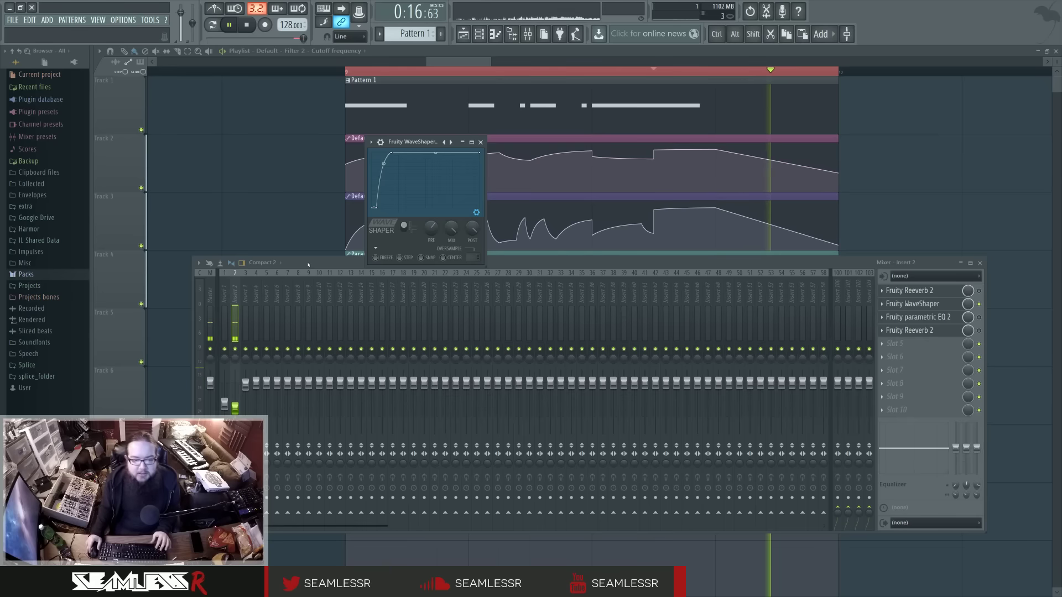
key("space")
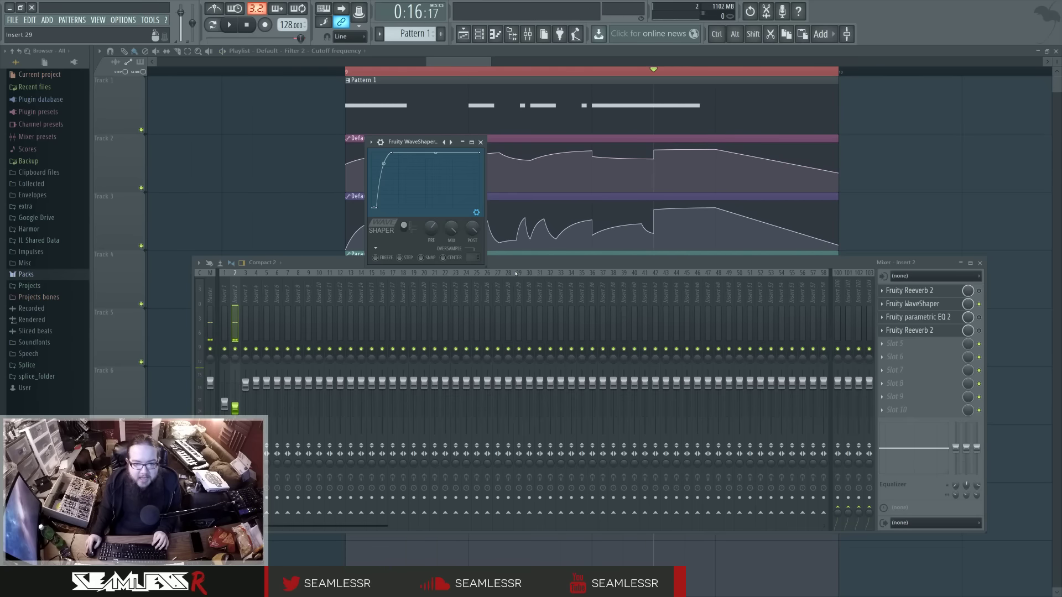
- Open insert 2's Parametric EQ 2 and play the song to watch its curve
left_click(947, 319)
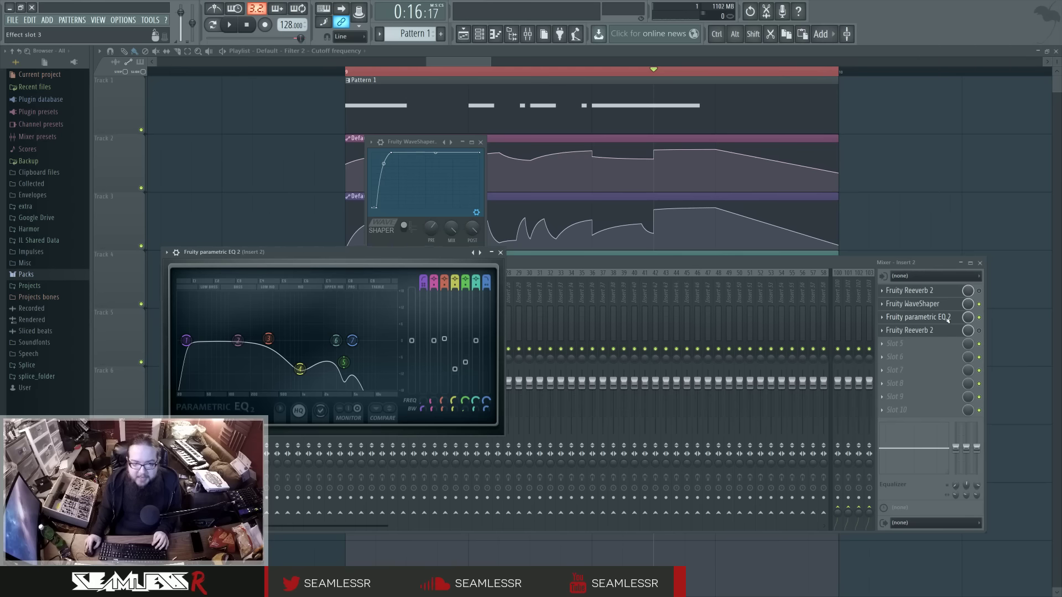
key("space")
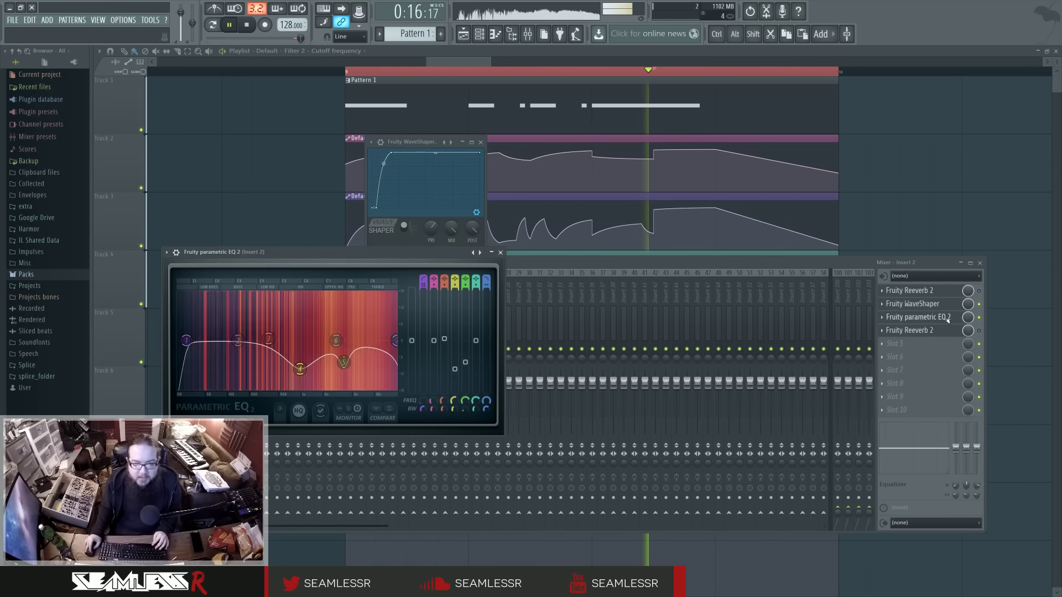
key("space")
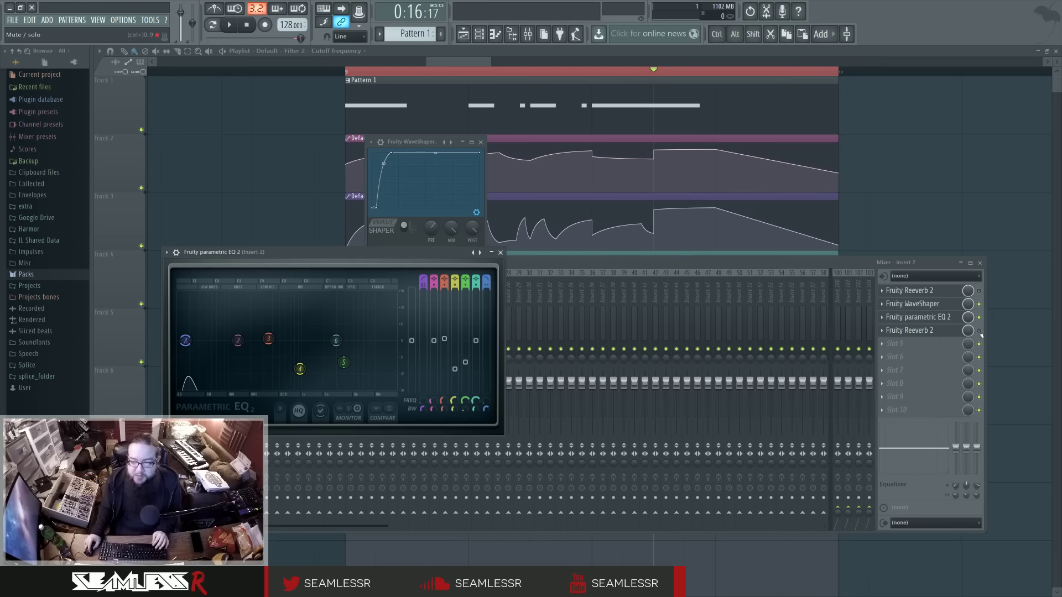
- Open insert 2's first Reeverb 2, then resize the WaveShaper window to show its transfer curve large
left_click(907, 290)
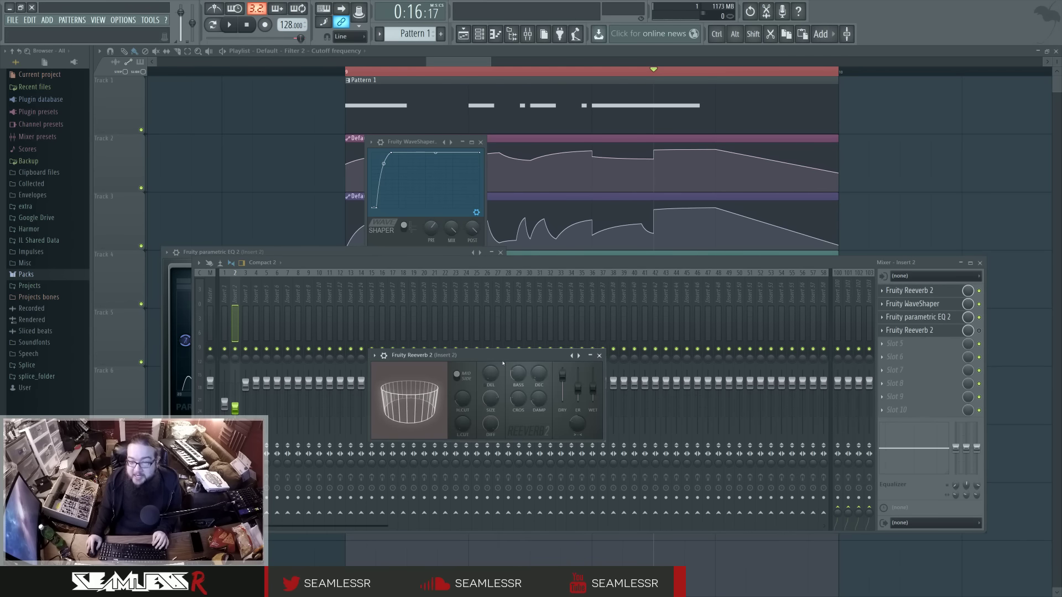
left_click_drag(518, 361, 514, 363)
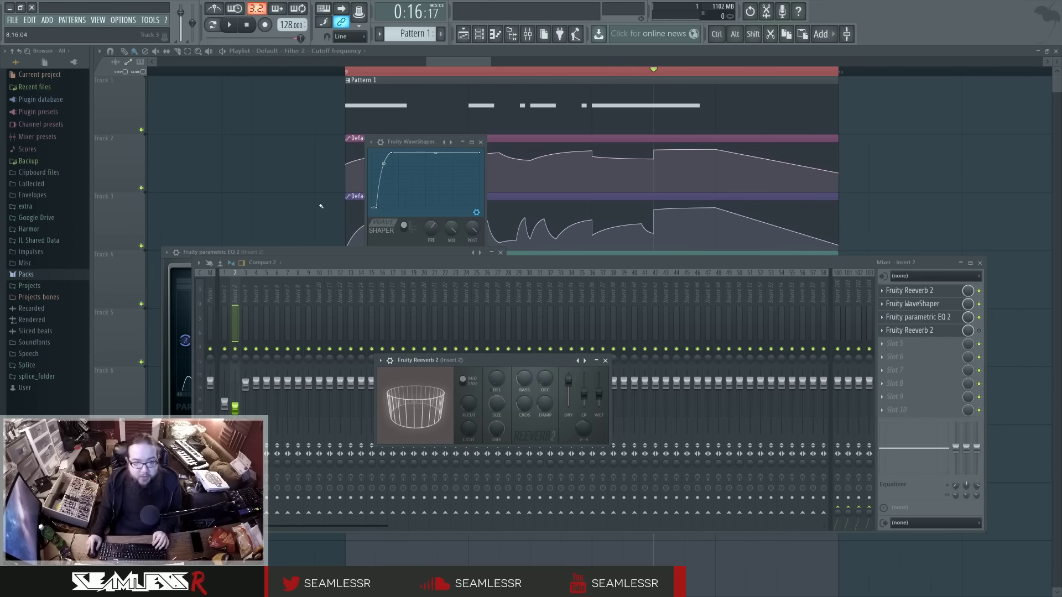
left_click(374, 218)
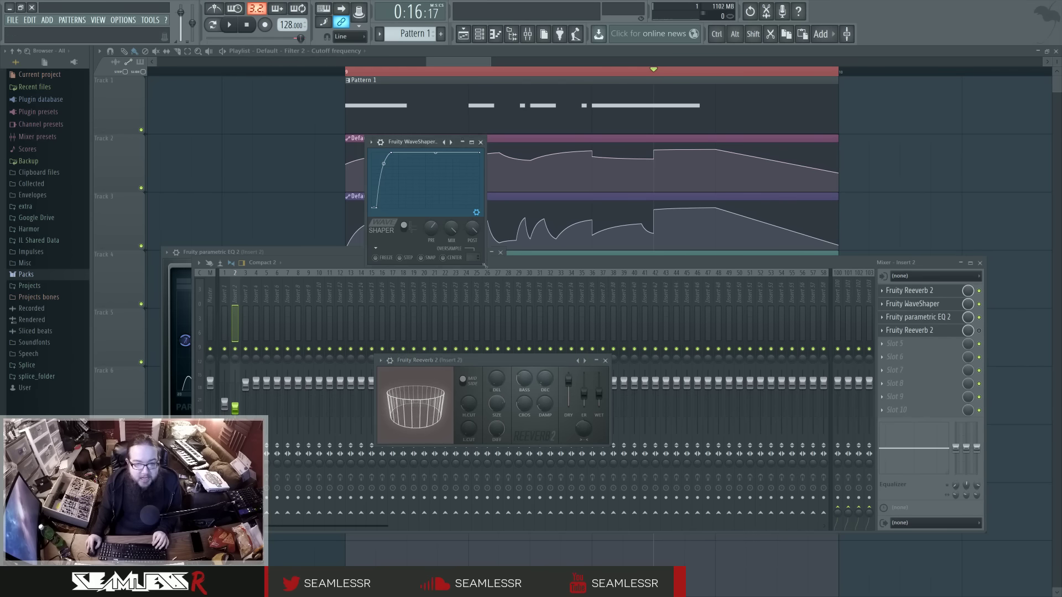
left_click_drag(484, 265, 685, 441)
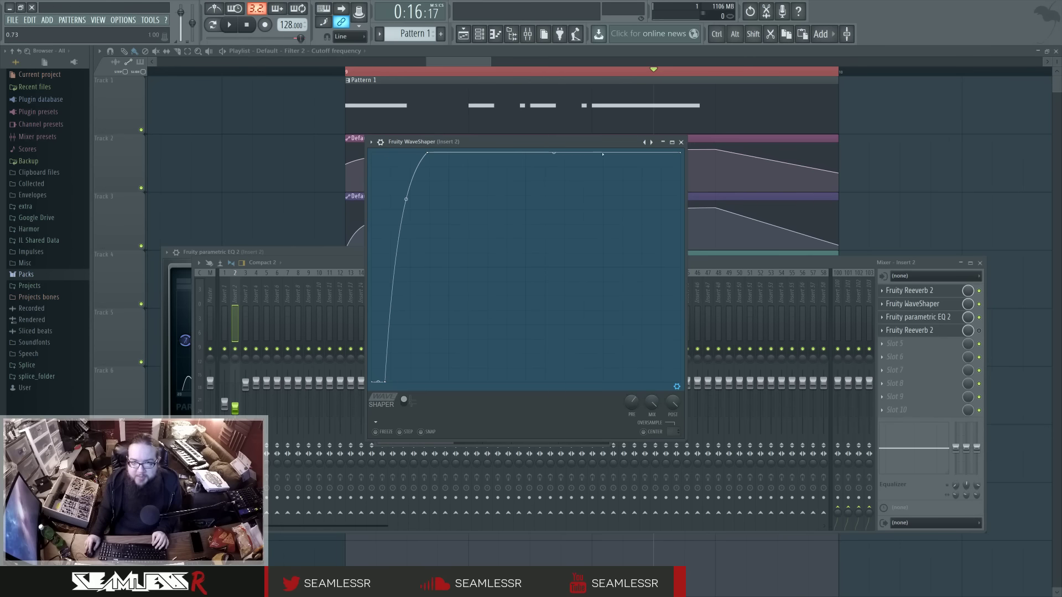
- Play the distorted bass briefly, then close the Fruity WaveShaper window
key("space")
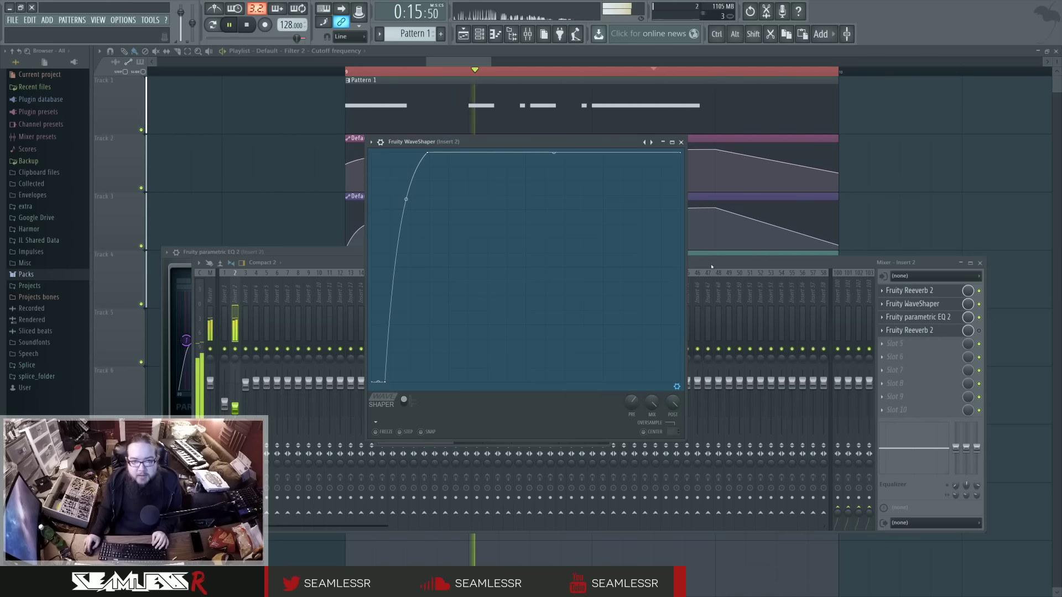
key("space")
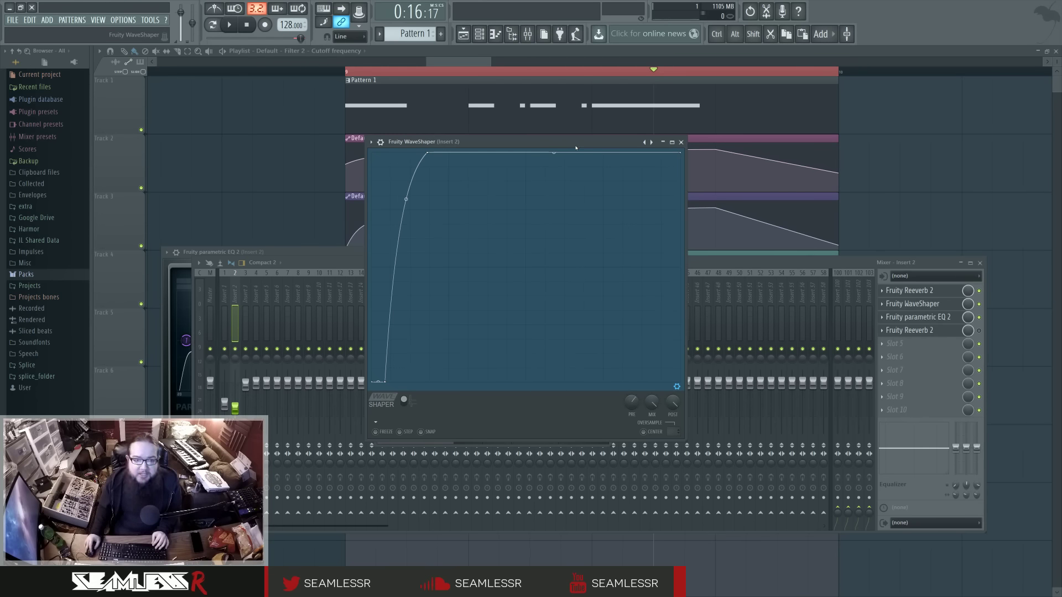
left_click(681, 143)
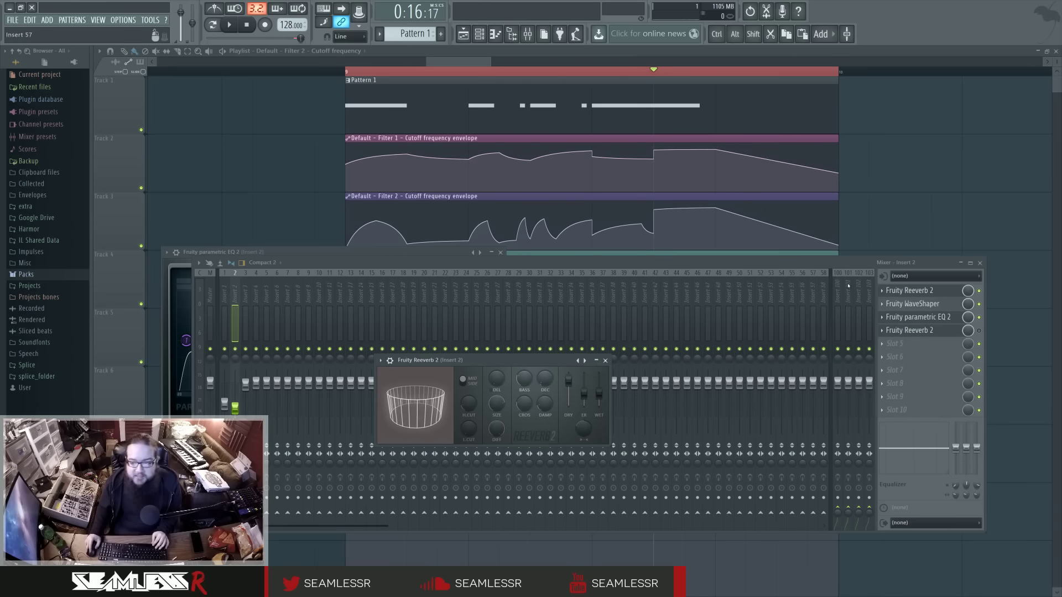
- Switch from the first reverb to the slot 4 Fruity Reeverb 2 and play the bass through it
left_click(920, 331)
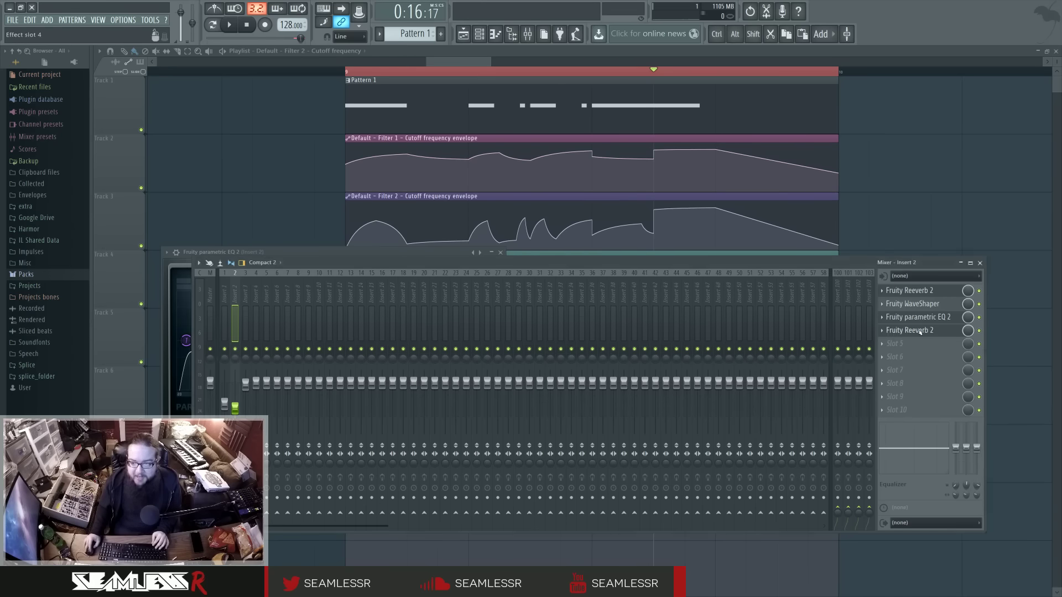
left_click(921, 331)
key("space")
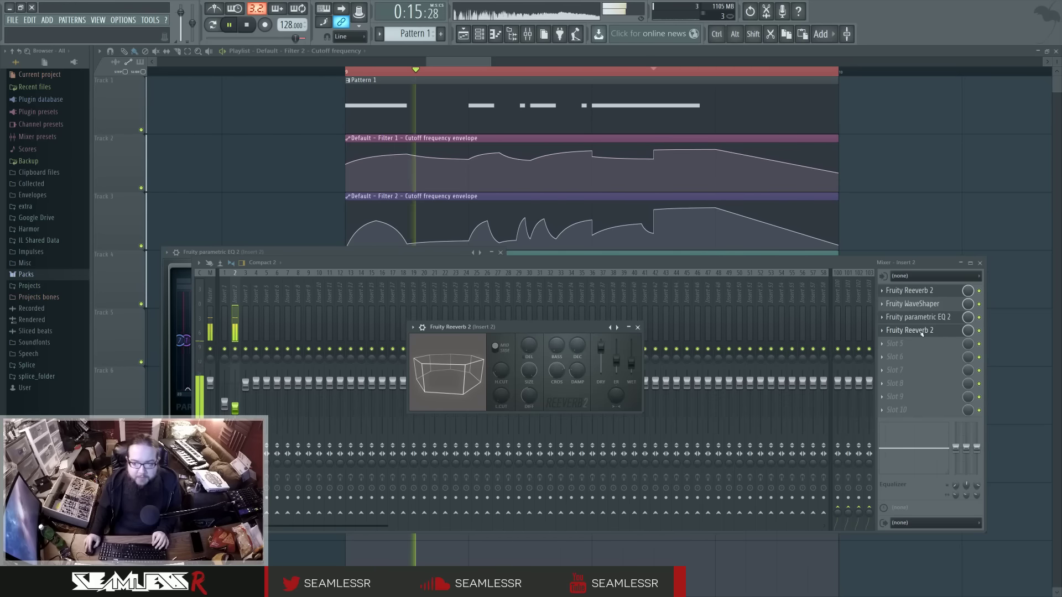
key("space")
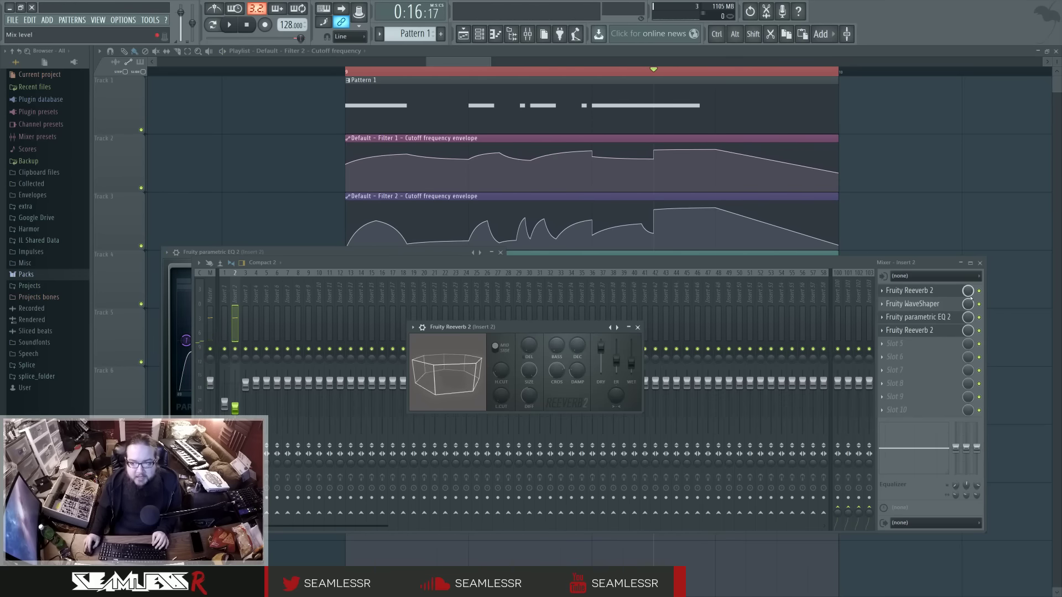
- Close that reverb window and play the bass once more
key("Escape")
key("space")
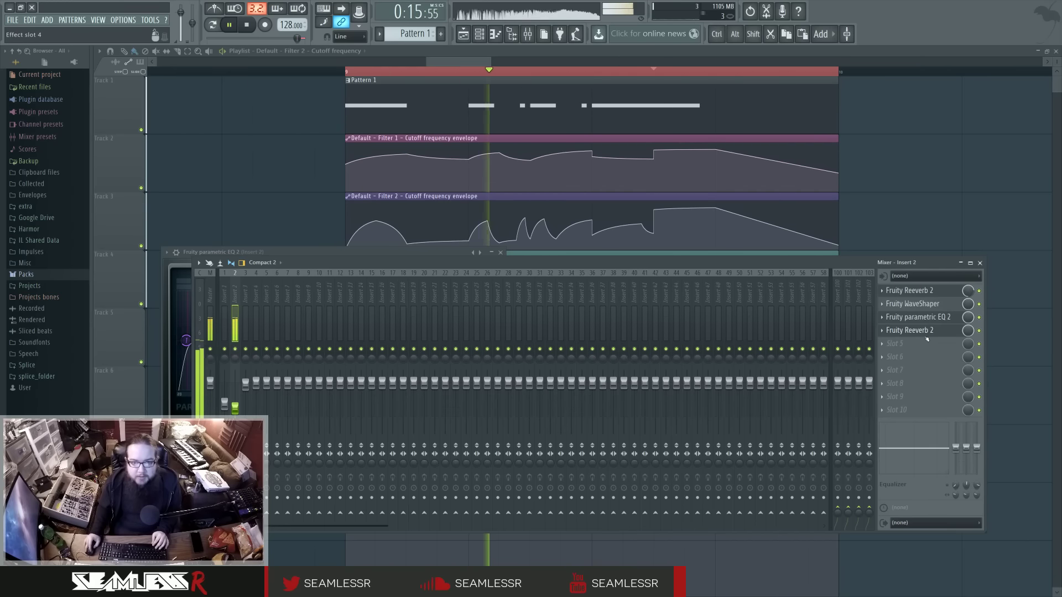
key("space")
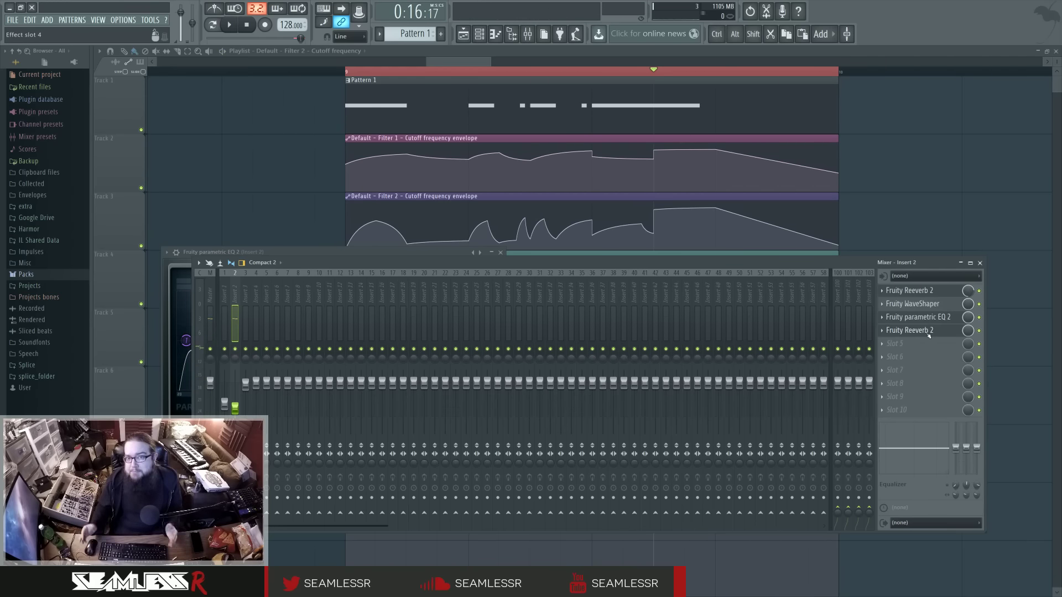
- Close the mixer and both Reeverb 2 windows, shift the EQ aside, and open Sytrus on Default
left_click(979, 263)
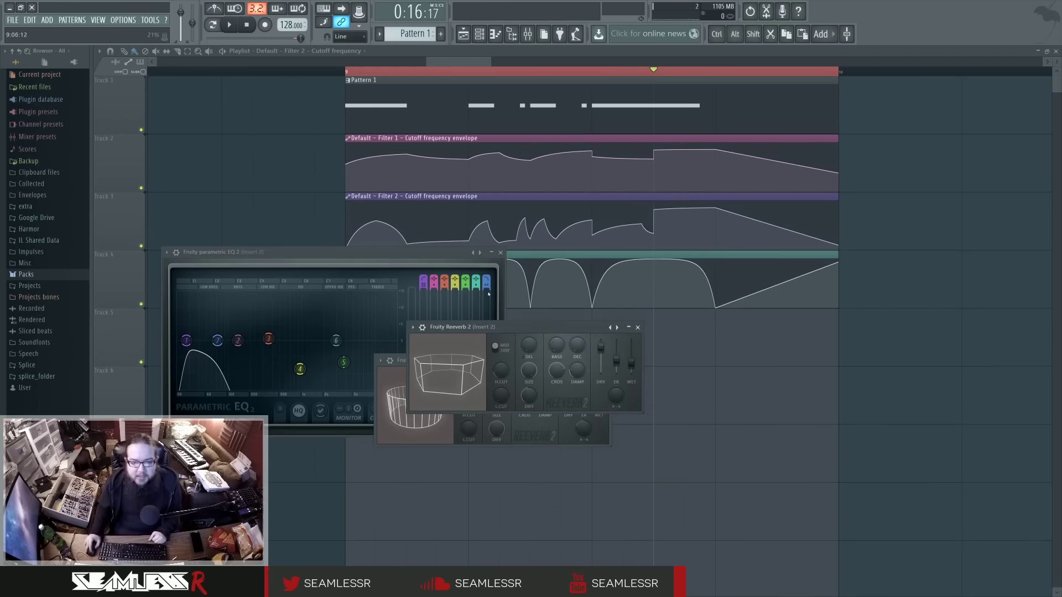
left_click(637, 327)
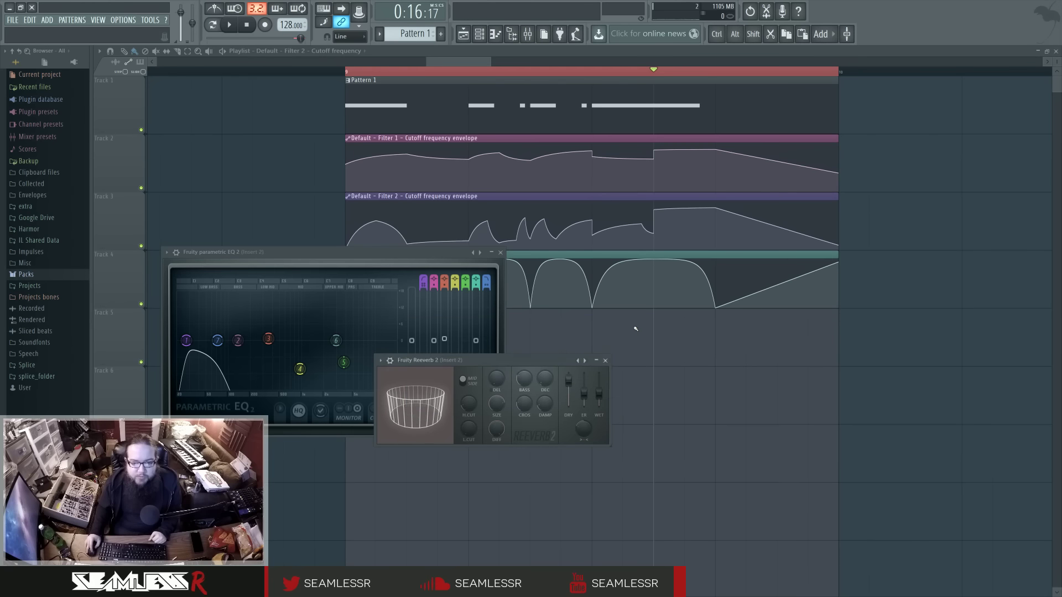
left_click(605, 360)
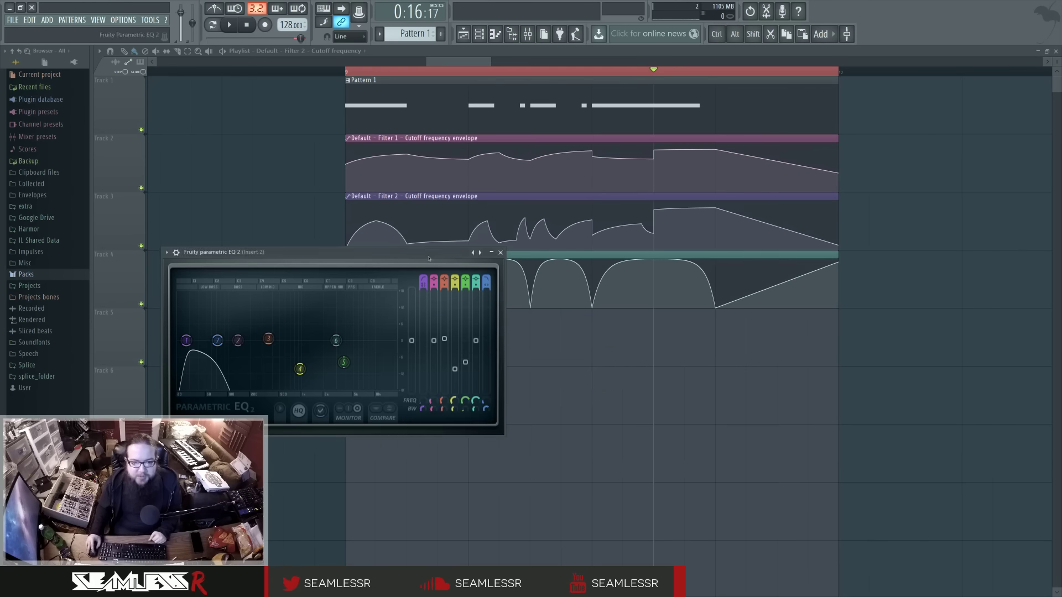
left_click_drag(429, 258, 617, 335)
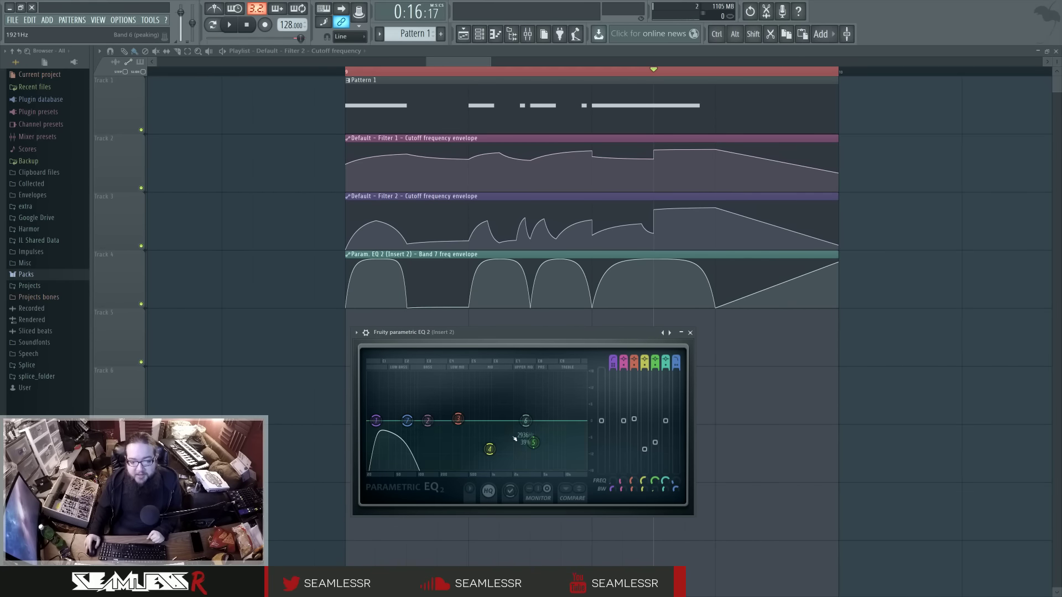
left_click_drag(540, 336, 539, 324)
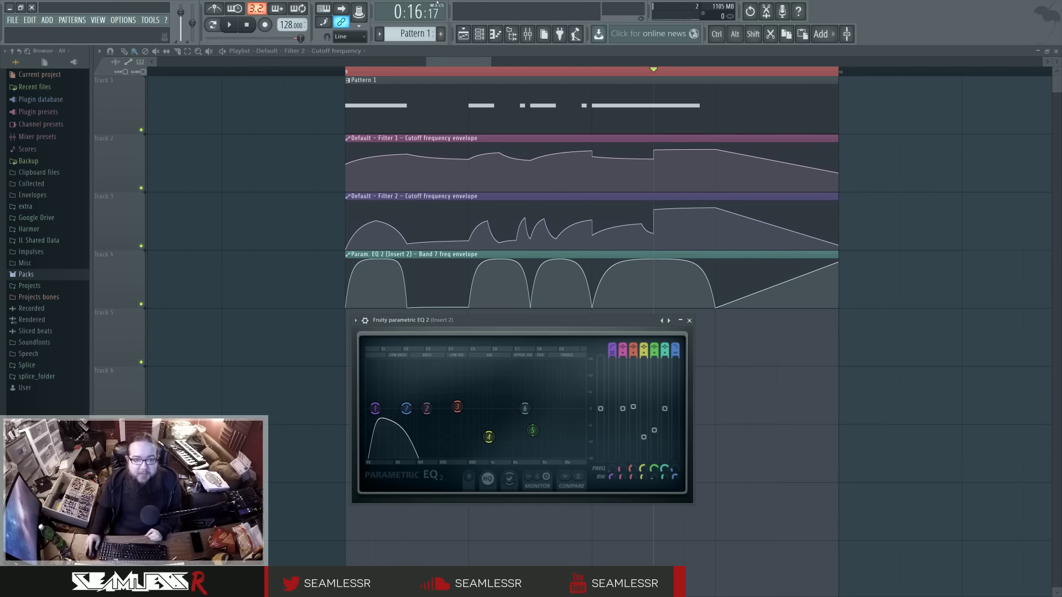
left_click(479, 34)
left_click(470, 414)
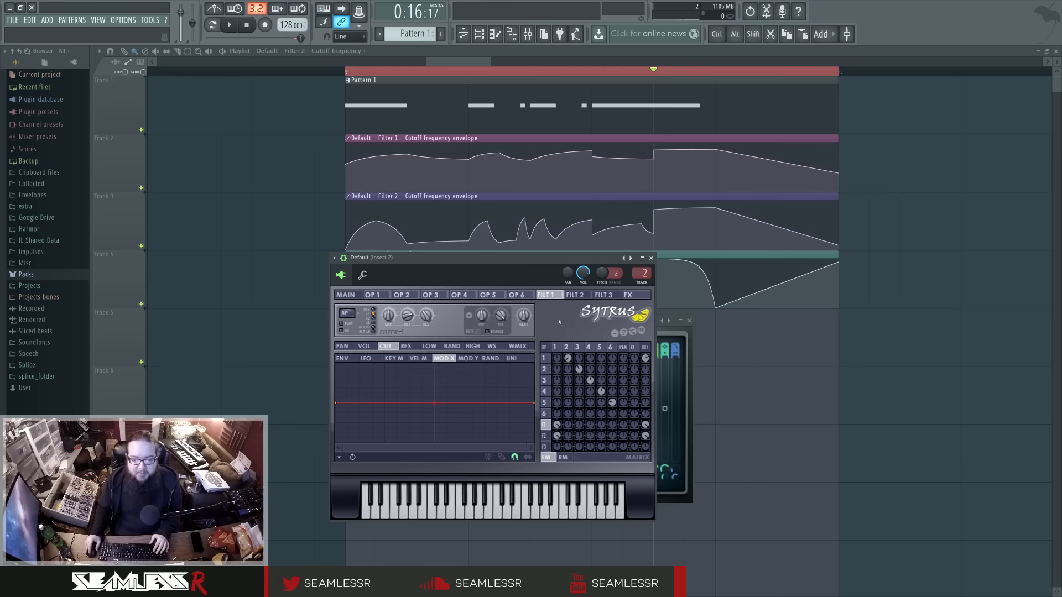
- Browse the Sytrus operator pages, then collapse Sytrus and move it down-right to show the EQ
mouse_move(555, 347)
left_mouse_down()
mouse_move(611, 347)
mouse_move(555, 348)
left_mouse_up()
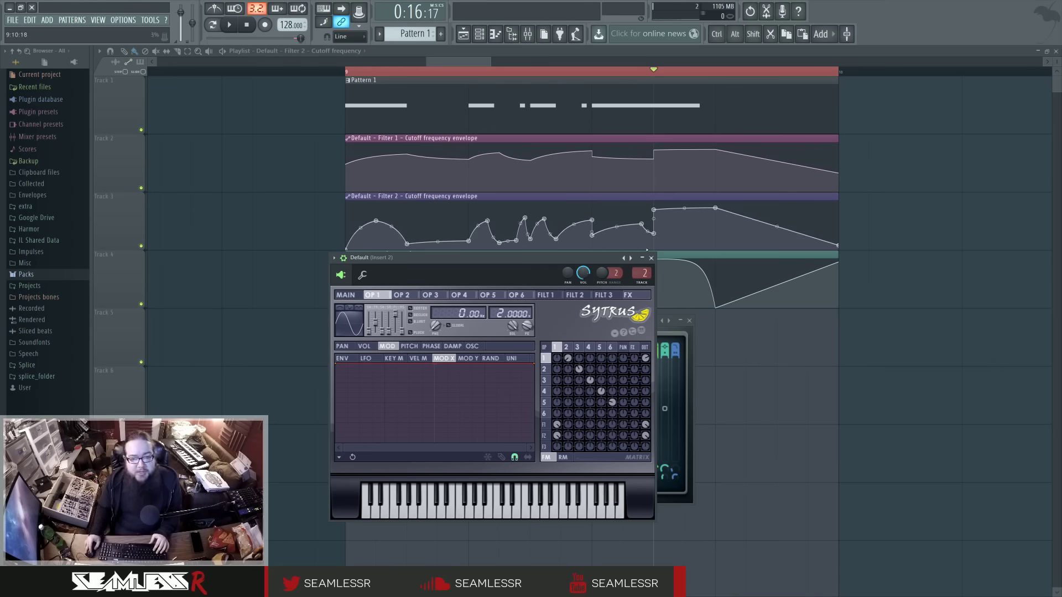
left_click(417, 259)
left_click_drag(417, 258, 606, 317)
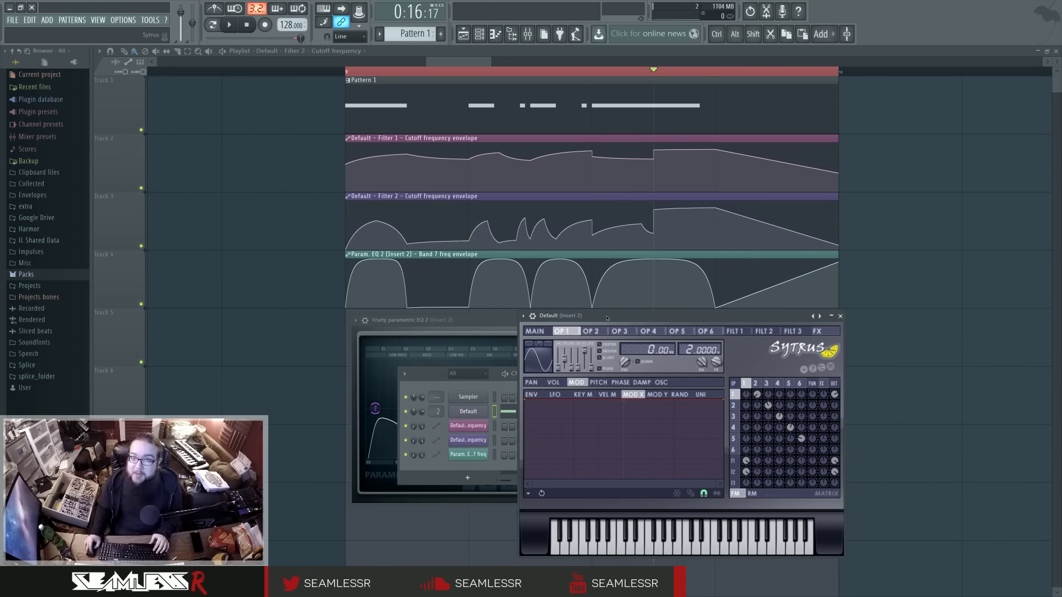